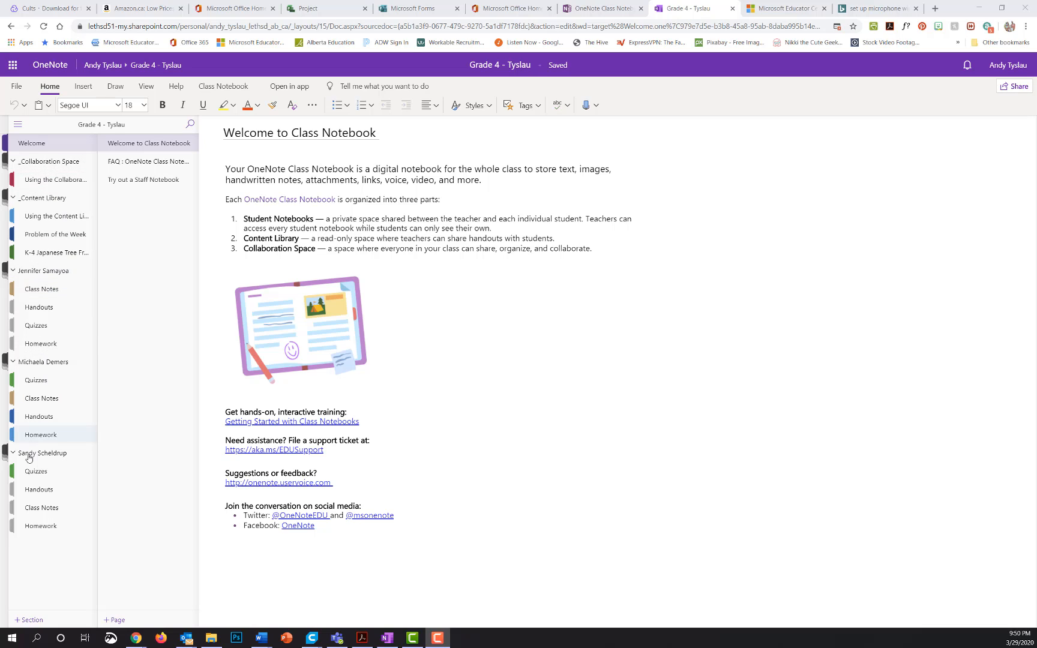
Show the Insert ribbon commands for the Grade 4 class notebook's Welcome page.
{"action": "left_click", "coordinate": [85, 88]}
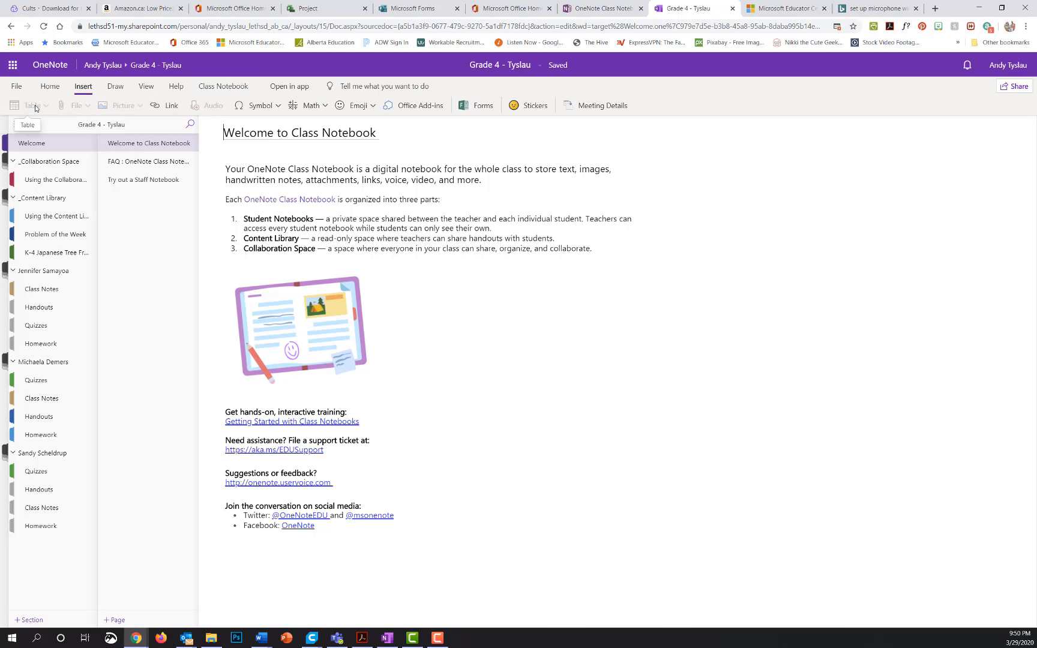
Look over the Draw tab tools, then bring up the View tab's reading and page options.
{"action": "left_click", "coordinate": [115, 87]}
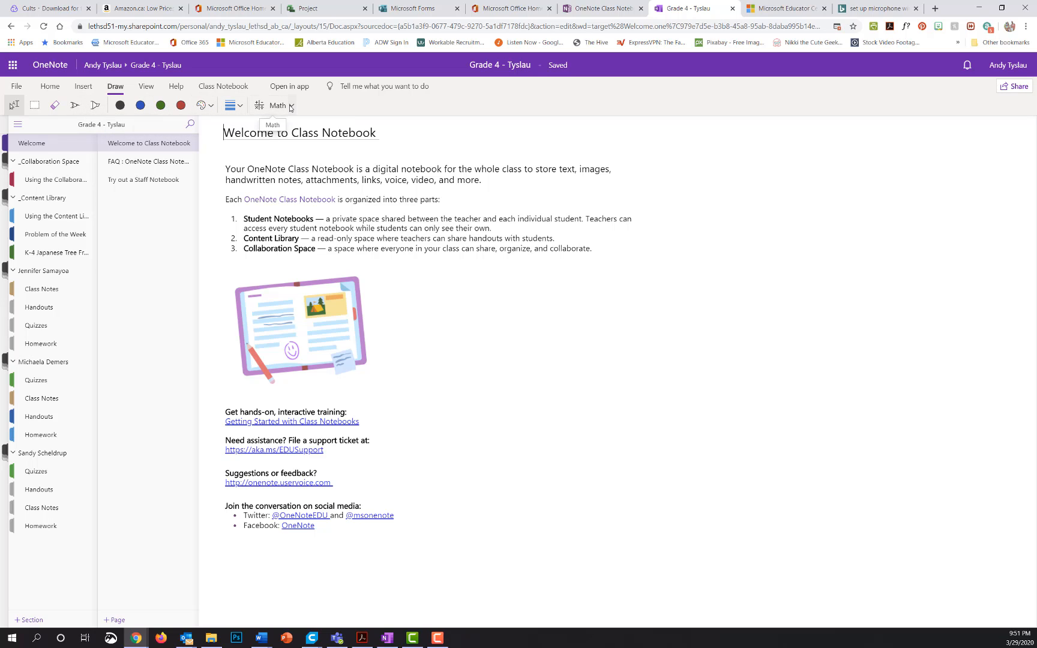
{"action": "left_click", "coordinate": [151, 87]}
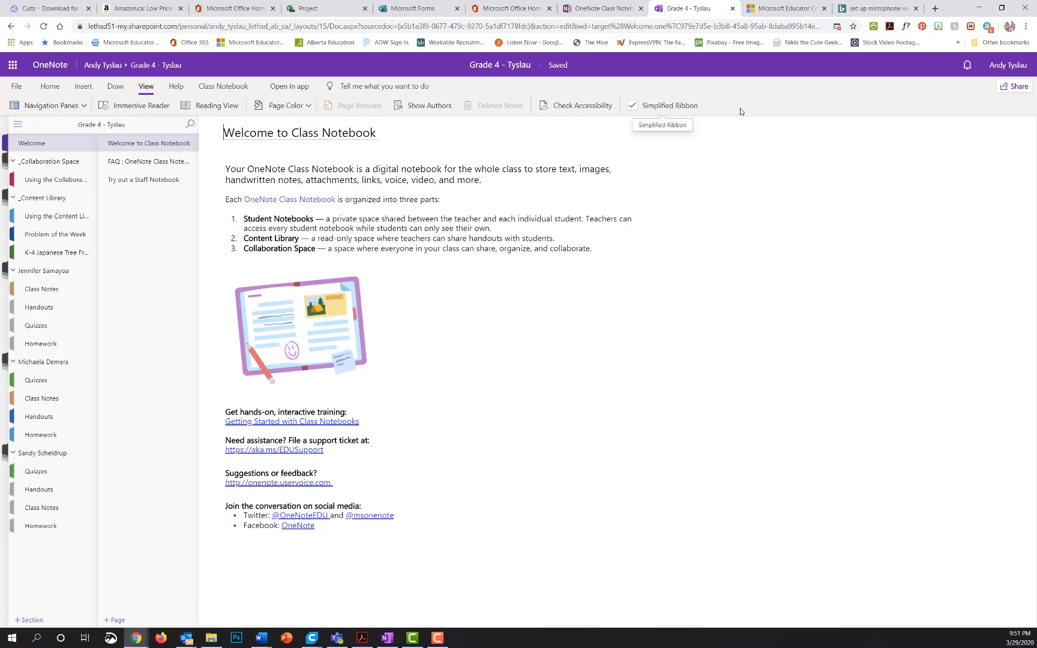
On the Class Notebook tab, check both Distribute menus, then start Review Student Work.
{"action": "left_click", "coordinate": [215, 90]}
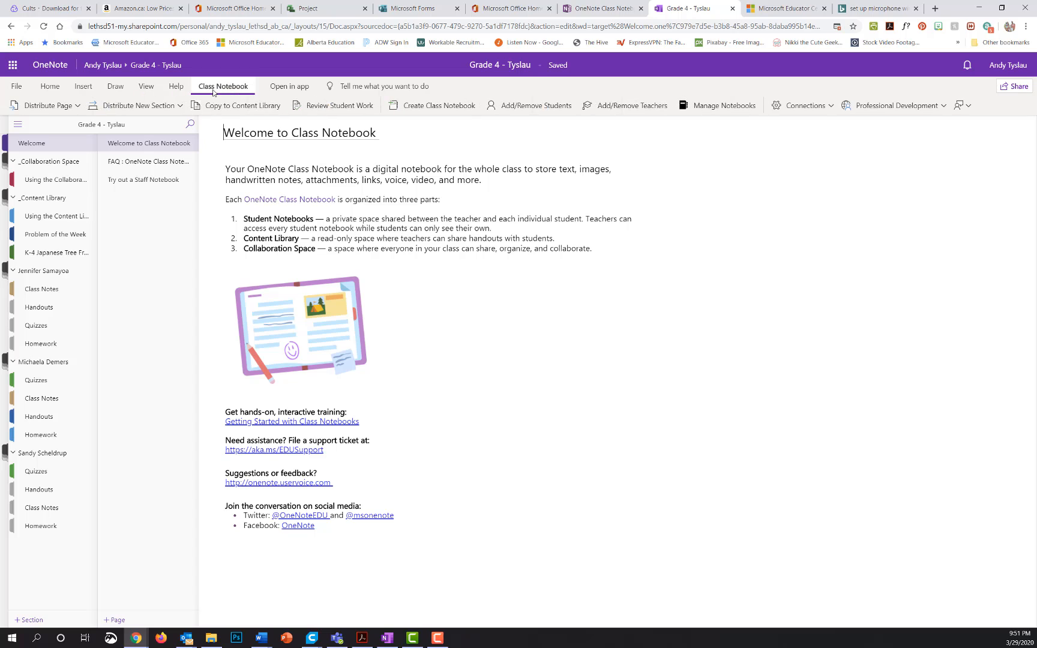
{"action": "left_click", "coordinate": [75, 106]}
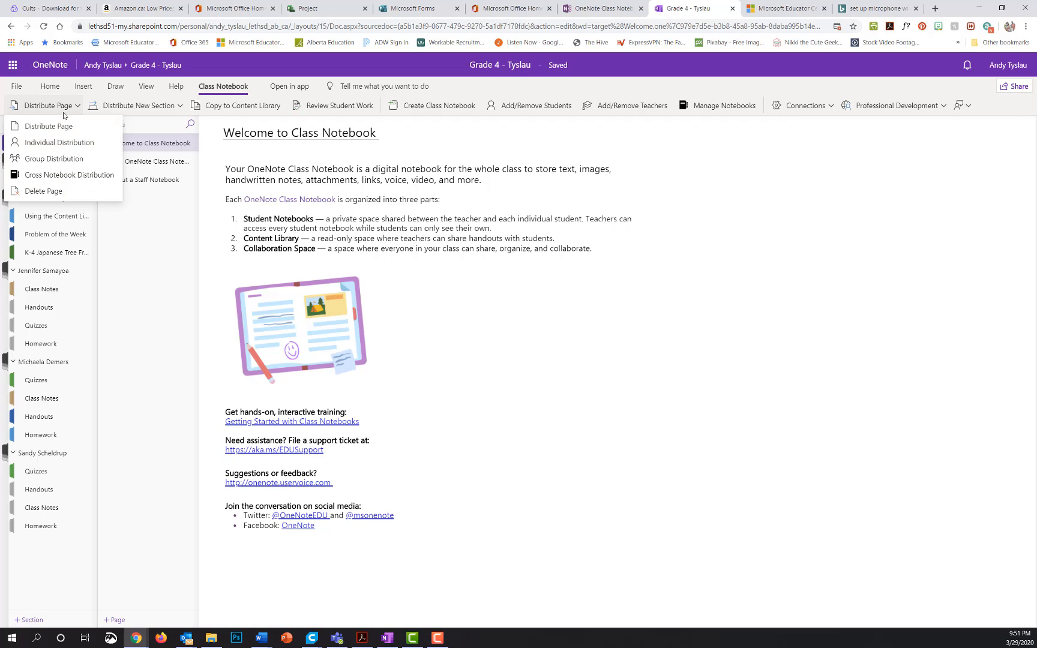
{"action": "left_click", "coordinate": [180, 106]}
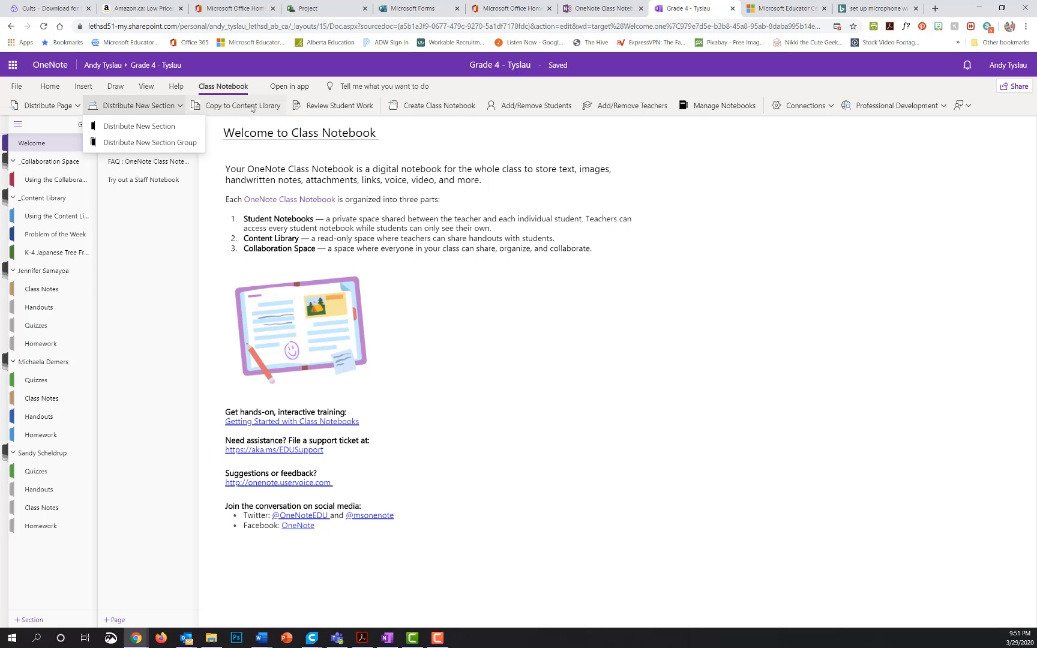
{"action": "left_click", "coordinate": [340, 106]}
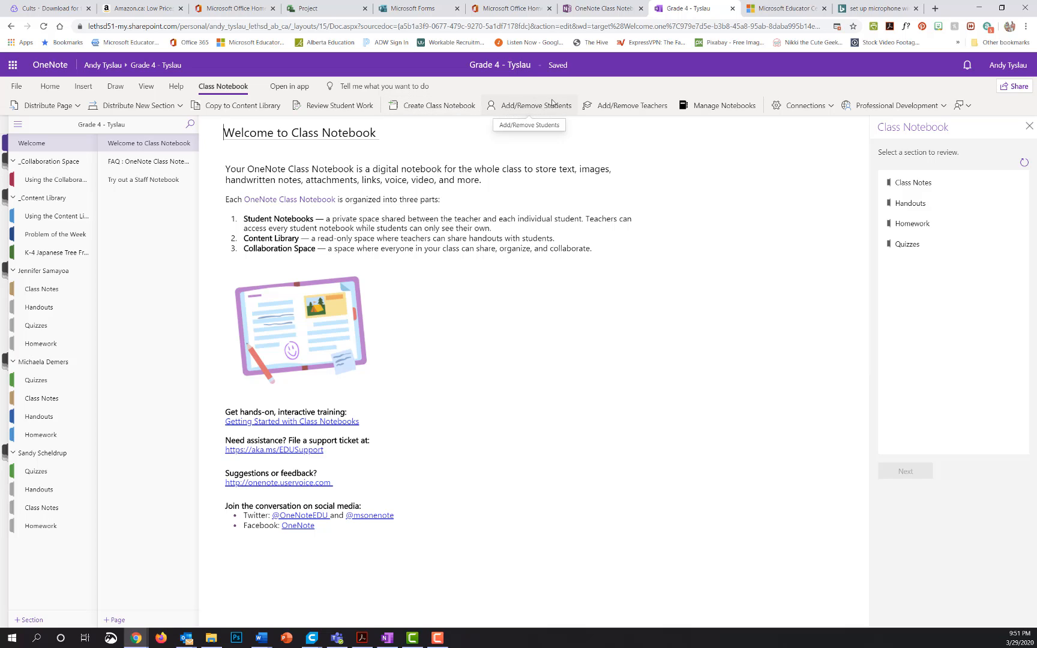
Add one new teacher to the Grade 4 - Tyslau notebook and confirm the update.
{"action": "left_click", "coordinate": [622, 108]}
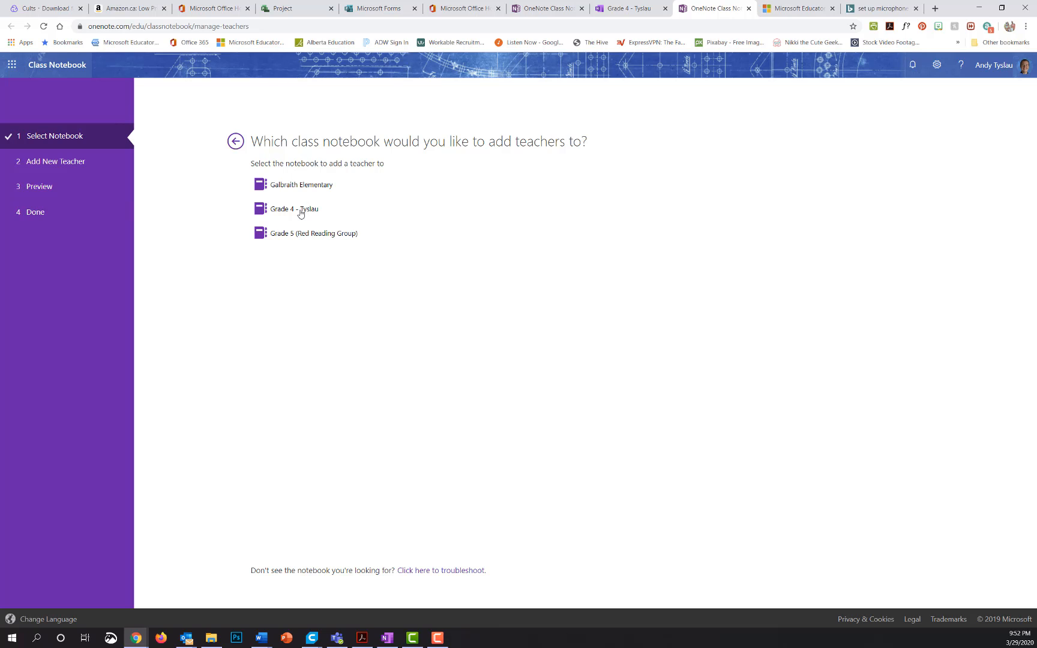
{"action": "left_click", "coordinate": [301, 210]}
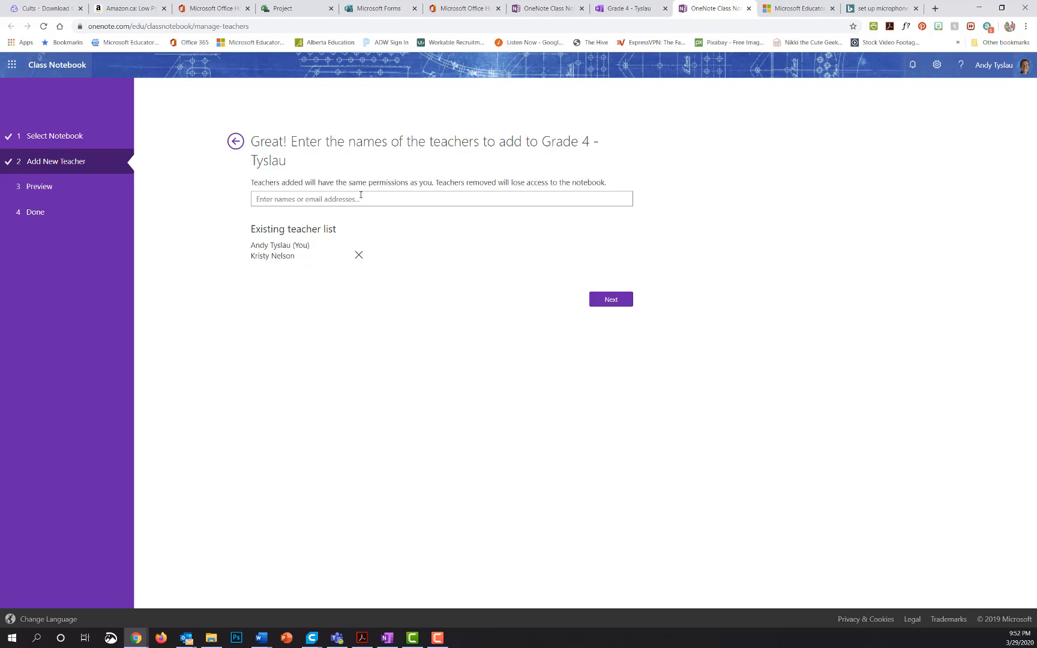
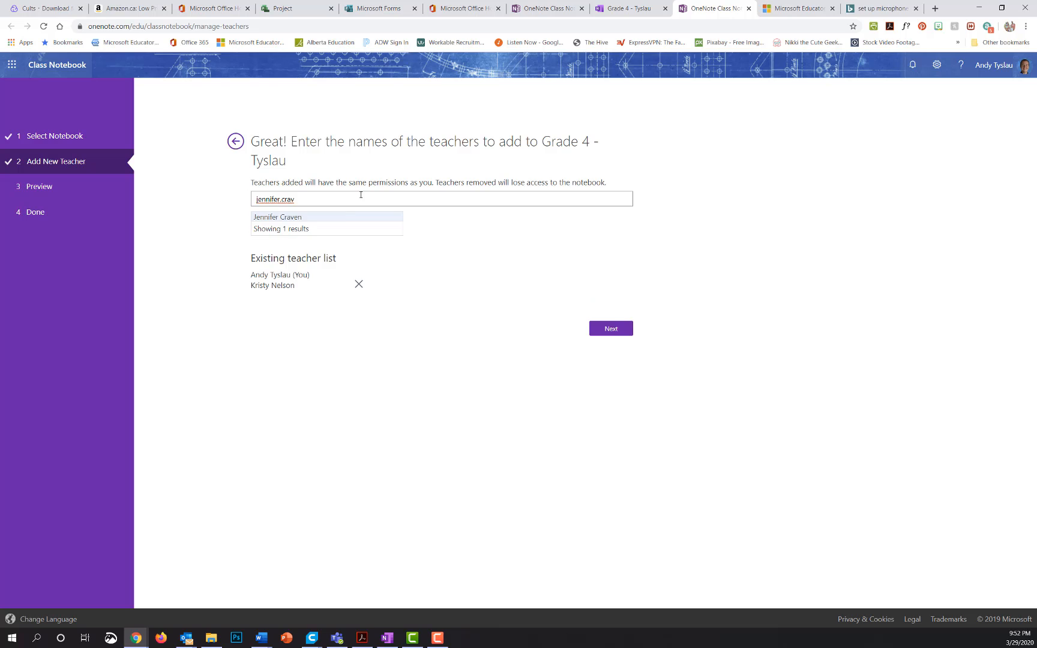
{"action": "left_click", "coordinate": [339, 217]}
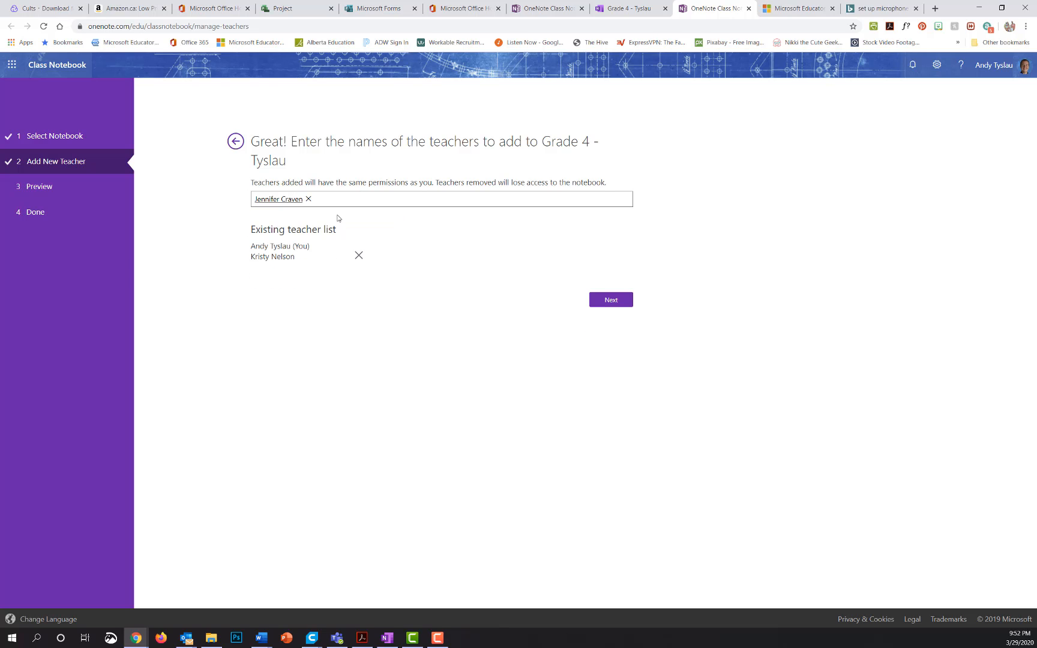
{"action": "left_click", "coordinate": [612, 298]}
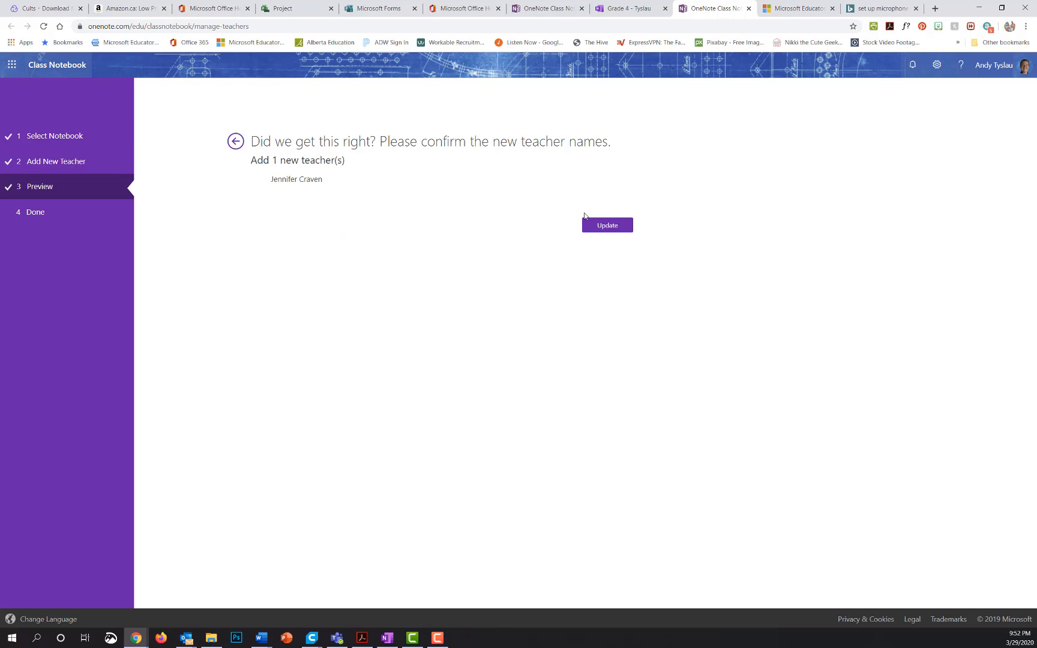
{"action": "left_click", "coordinate": [599, 224]}
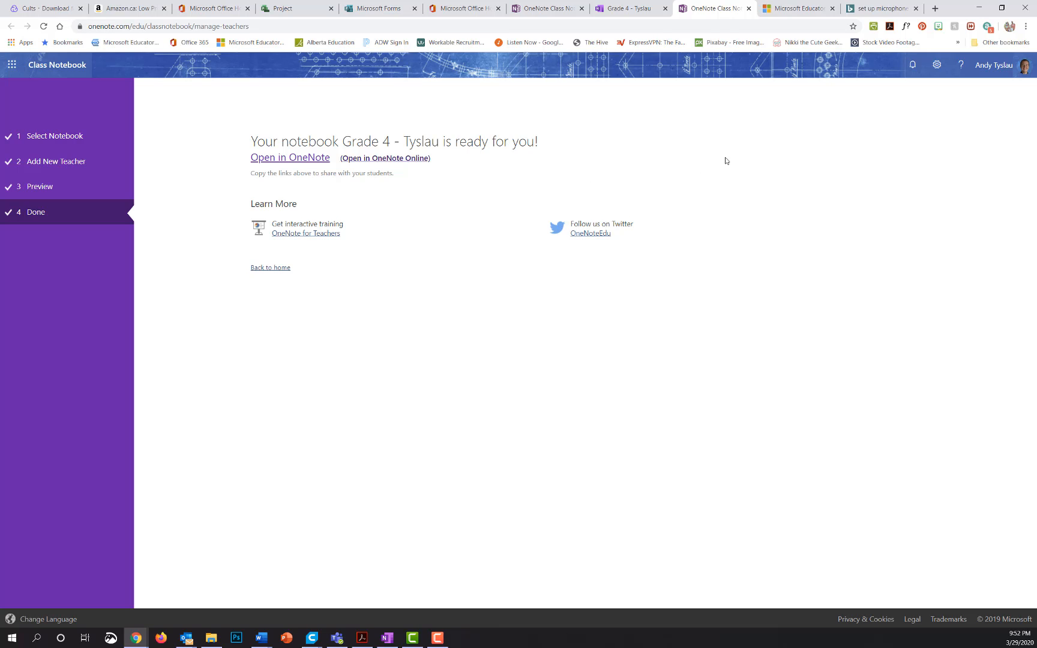
Open the Grade 4 - Tyslau notebook in OneNote Online from the finished setup page.
{"action": "left_click", "coordinate": [562, 12]}
{"action": "left_click", "coordinate": [684, 8]}
{"action": "left_click", "coordinate": [367, 161]}
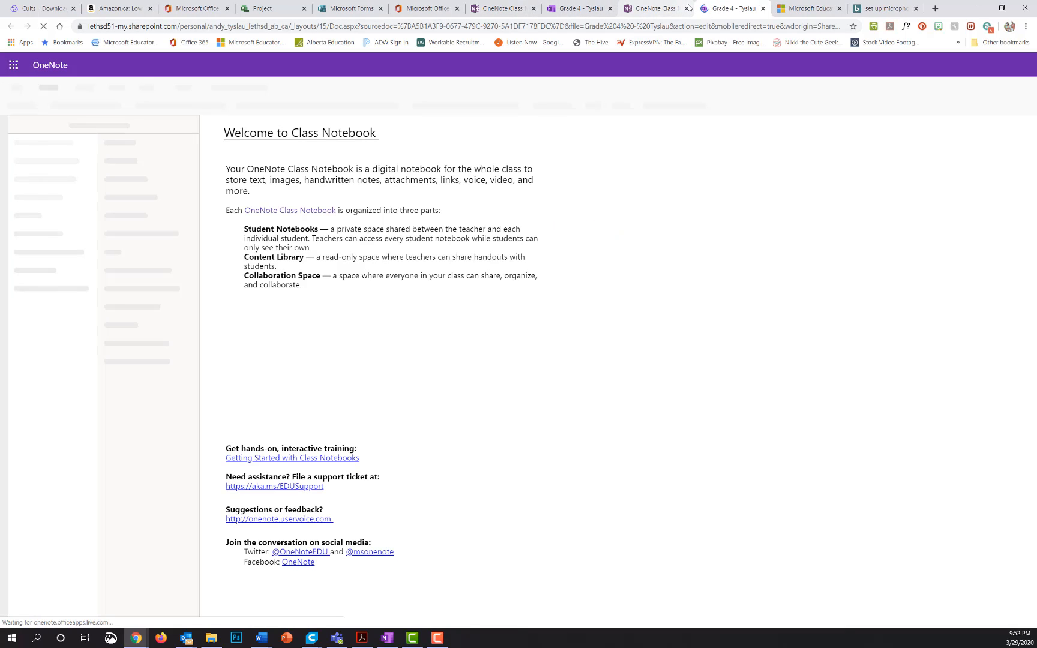
Close the two leftover tabs, then view Connections and the Professional Development resources list.
{"action": "left_click", "coordinate": [686, 8]}
{"action": "left_click", "coordinate": [535, 9]}
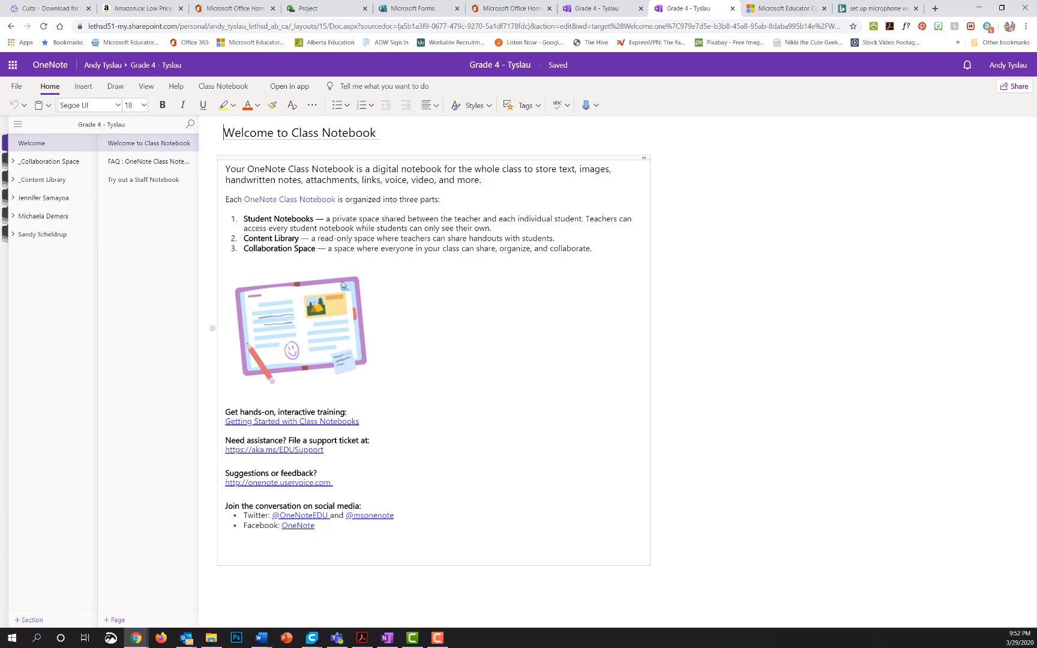
{"action": "left_click", "coordinate": [216, 88]}
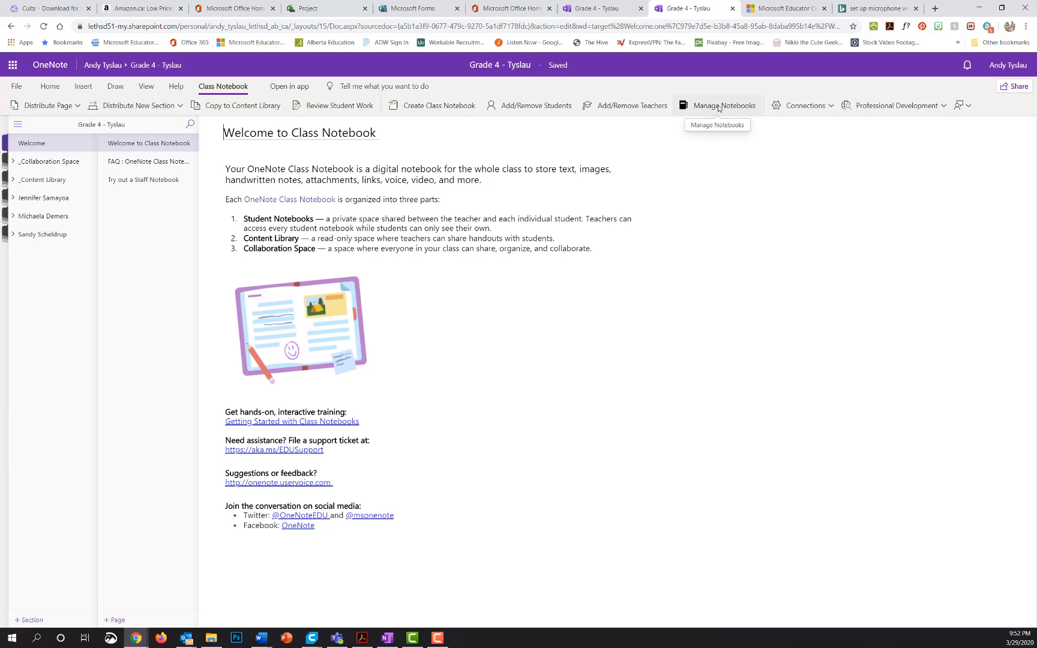
{"action": "left_click", "coordinate": [831, 108]}
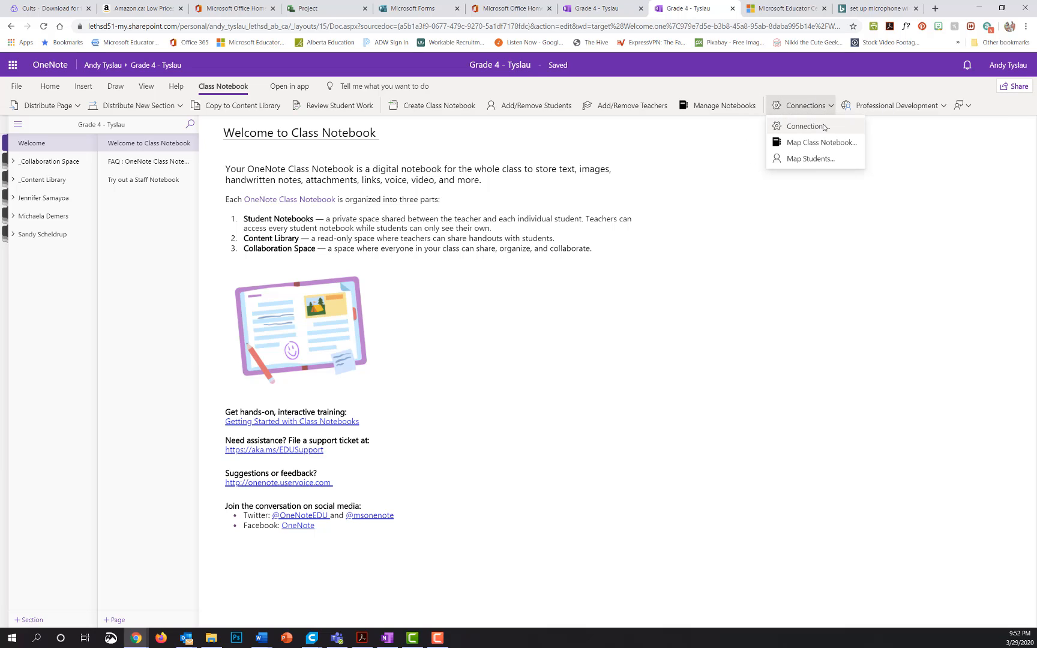
{"action": "left_click", "coordinate": [816, 181]}
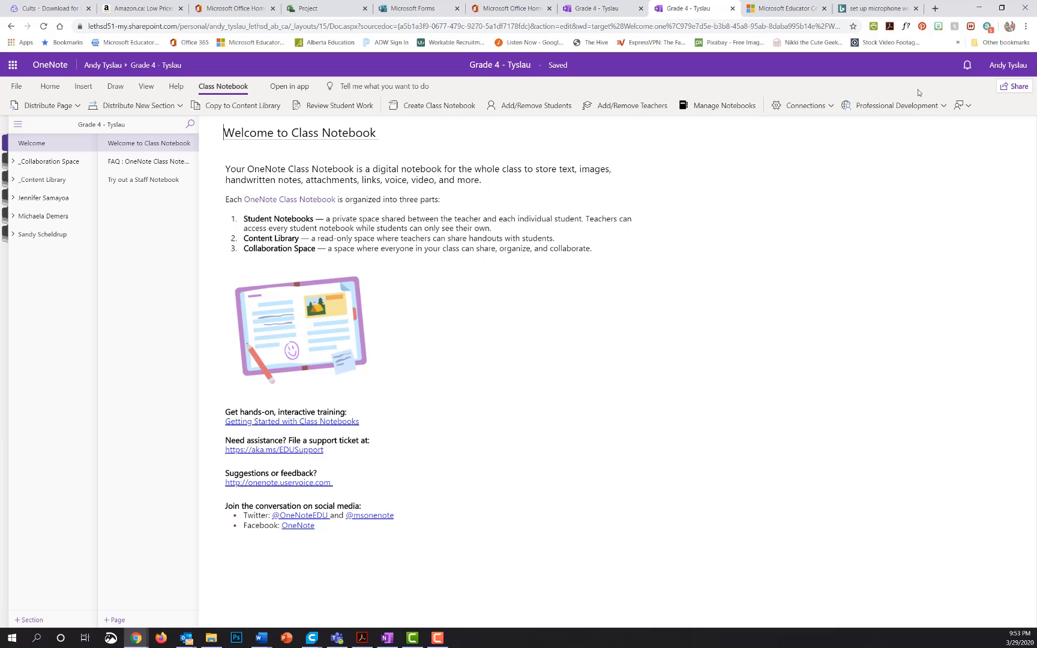
{"action": "left_click", "coordinate": [937, 107]}
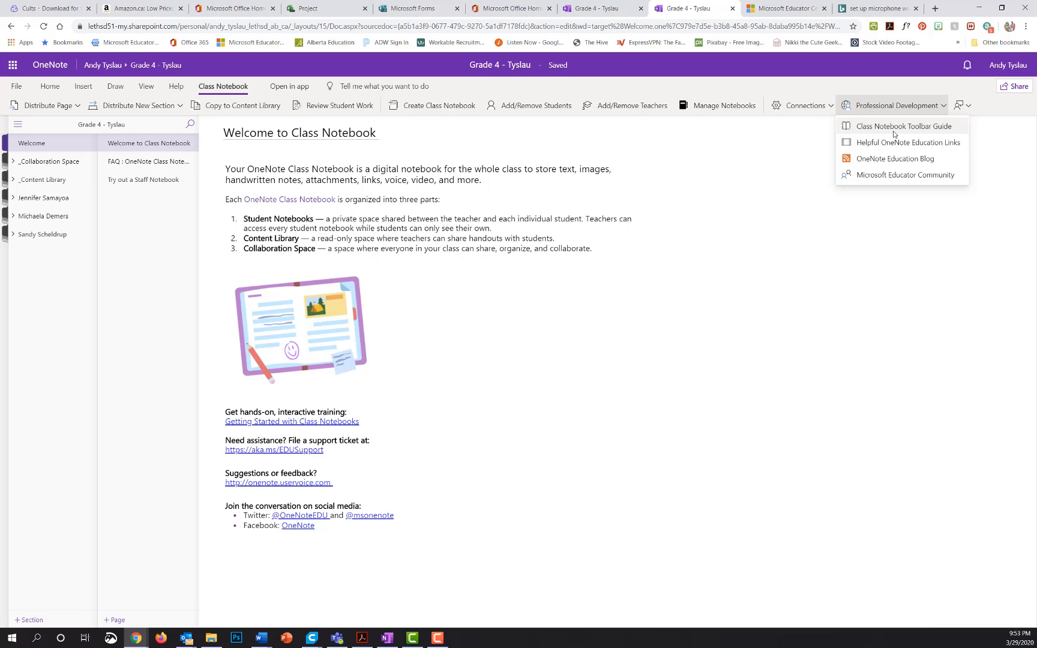
In Manage Notebooks, rename the Class Notes student section to 'Class Notes and Handouts'.
{"action": "left_click", "coordinate": [722, 106]}
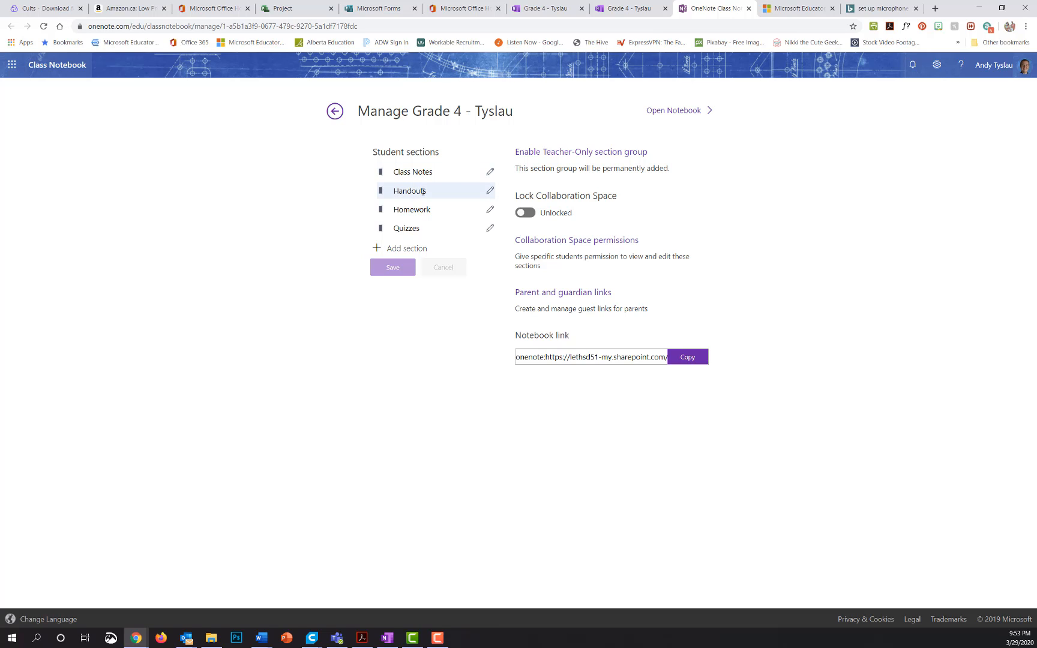
{"action": "left_click", "coordinate": [490, 174]}
{"action": "left_click", "coordinate": [478, 173]}
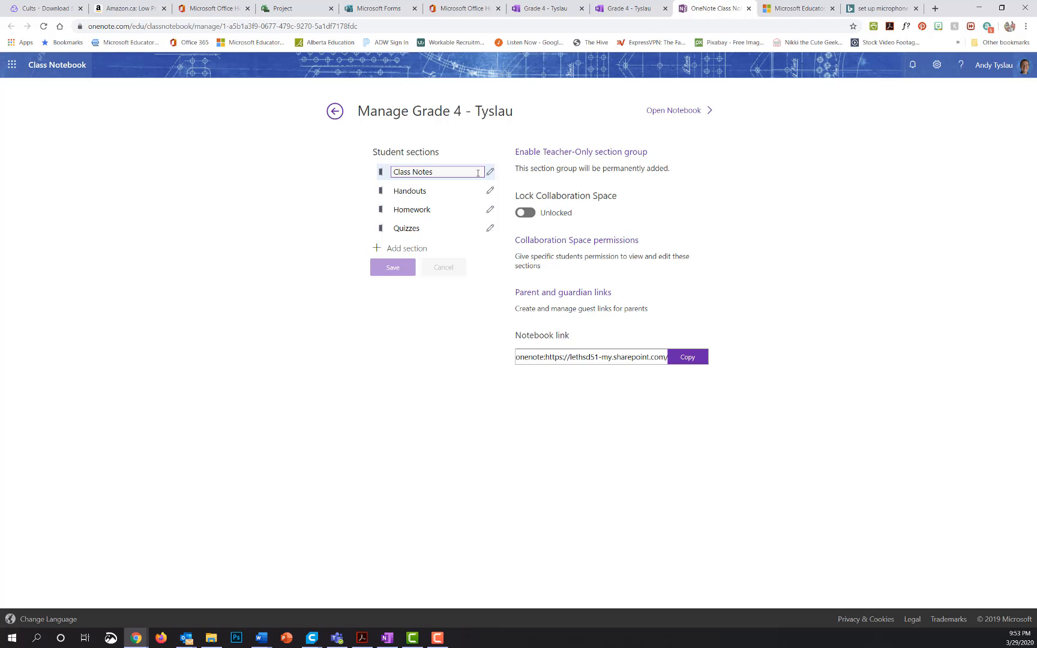
{"action": "type", "text": "and Han"}
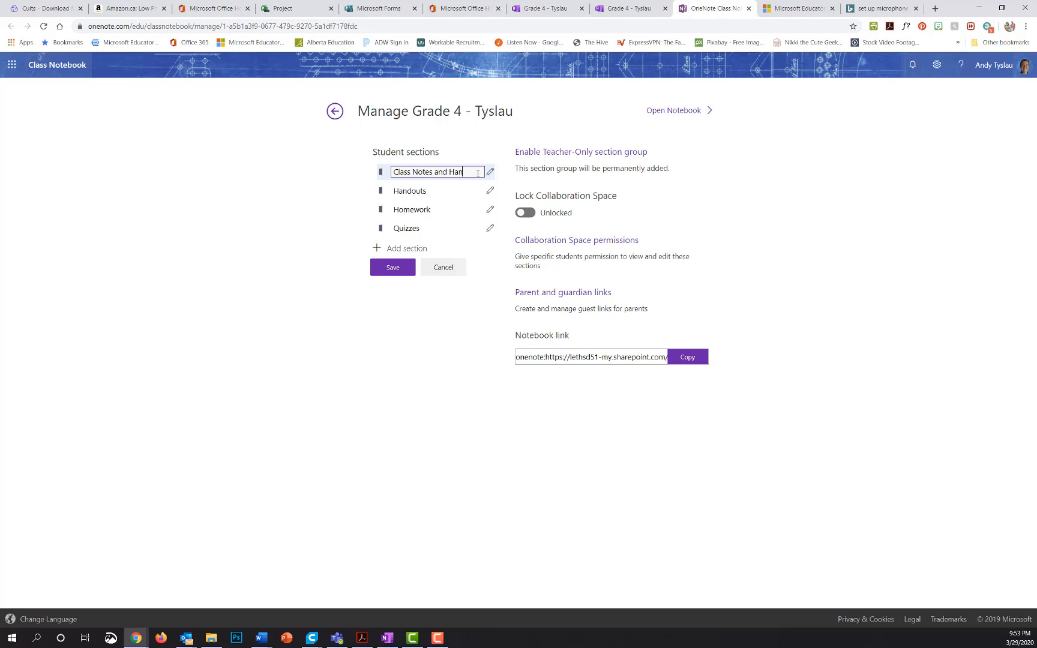
{"action": "type", "text": "douts"}
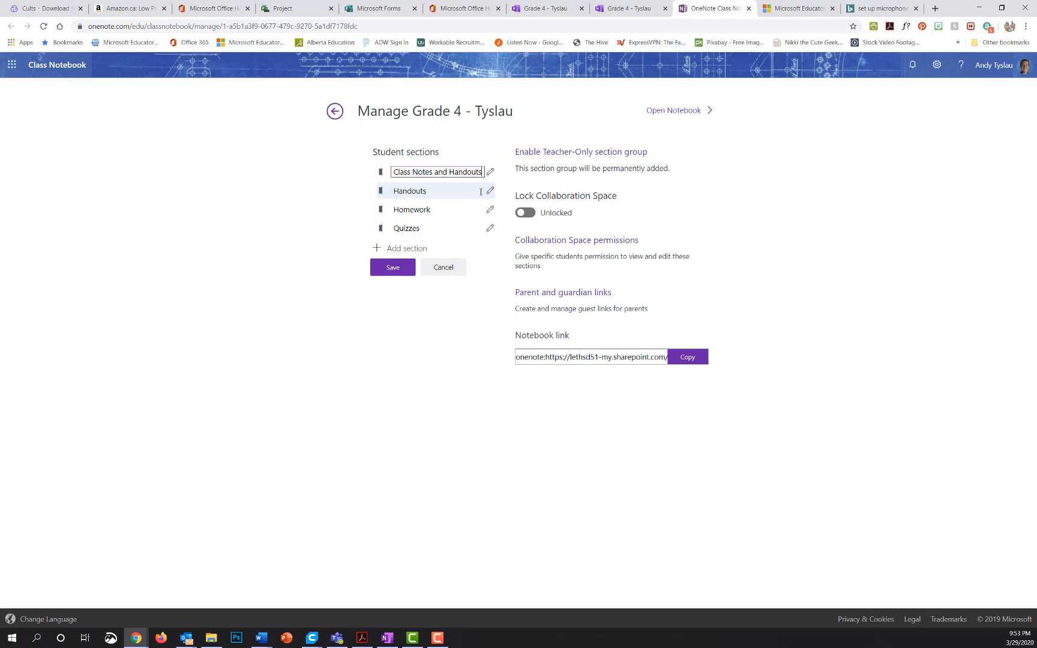
Rename the Handouts student section to 'My ideas' and save the section names.
{"action": "left_click", "coordinate": [460, 194]}
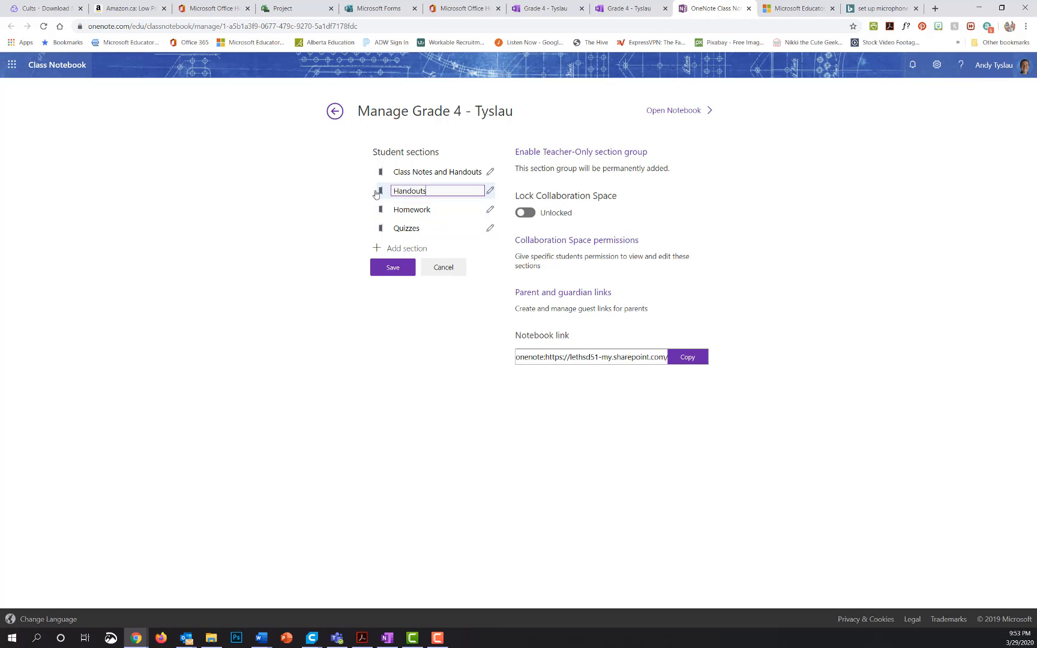
{"action": "double_click", "coordinate": [439, 192]}
{"action": "left_click", "coordinate": [439, 192]}
{"action": "left_click", "coordinate": [431, 192]}
{"action": "type", "text": "Sharing spac"}
{"action": "key", "text": "BackSpace"}
{"action": "key", "text": "BackSpace"}
{"action": "key", "text": "BackSpace"}
{"action": "key", "text": "BackSpace"}
{"action": "key", "text": "BackSpace"}
{"action": "key", "text": "BackSpace"}
{"action": "key", "text": "BackSpace"}
{"action": "key", "text": "BackSpace"}
{"action": "key", "text": "BackSpace"}
{"action": "key", "text": "BackSpace"}
{"action": "key", "text": "BackSpace"}
{"action": "key", "text": "BackSpace"}
{"action": "type", "text": "My ideas"}
{"action": "left_click", "coordinate": [402, 267]}
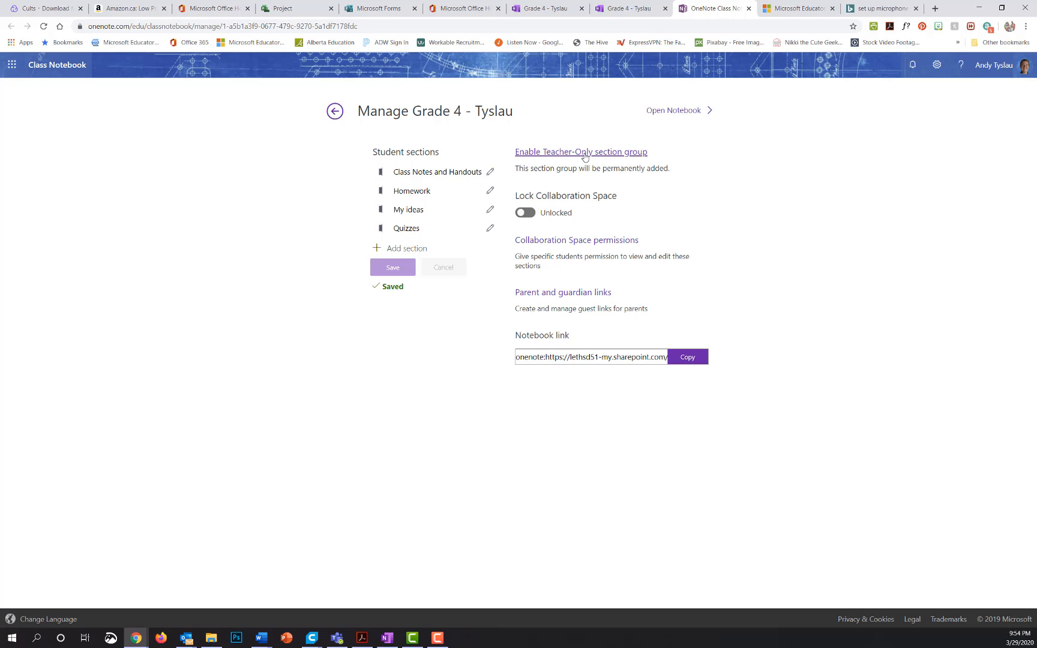
Enable the Teacher-Only section group, then untick two students on Using the Collaboration Space.
{"action": "left_click", "coordinate": [585, 158]}
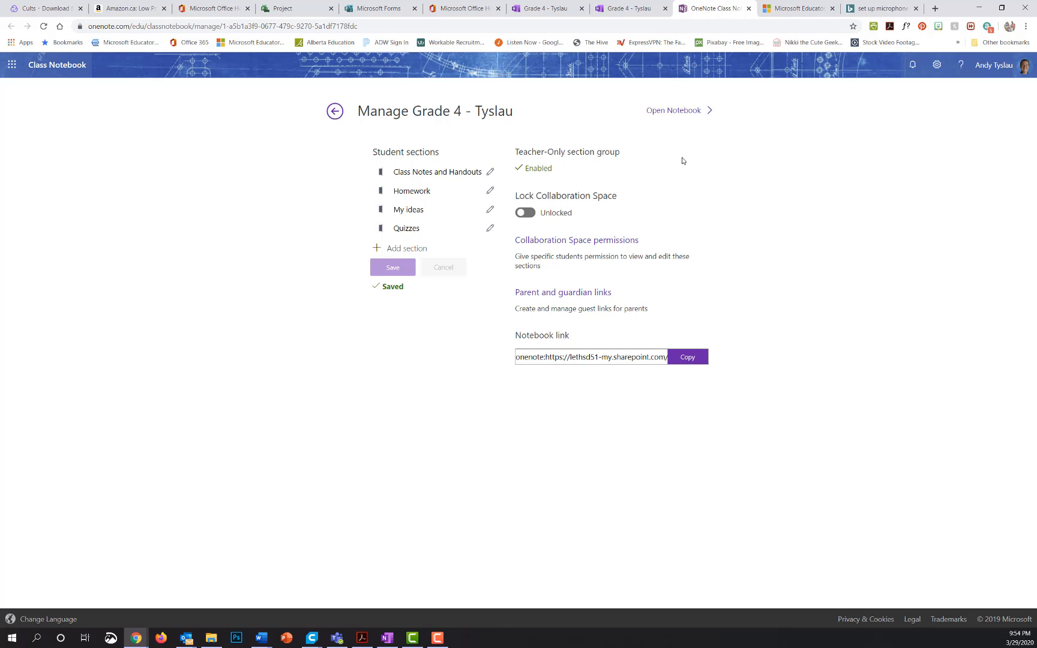
{"action": "left_click", "coordinate": [600, 240]}
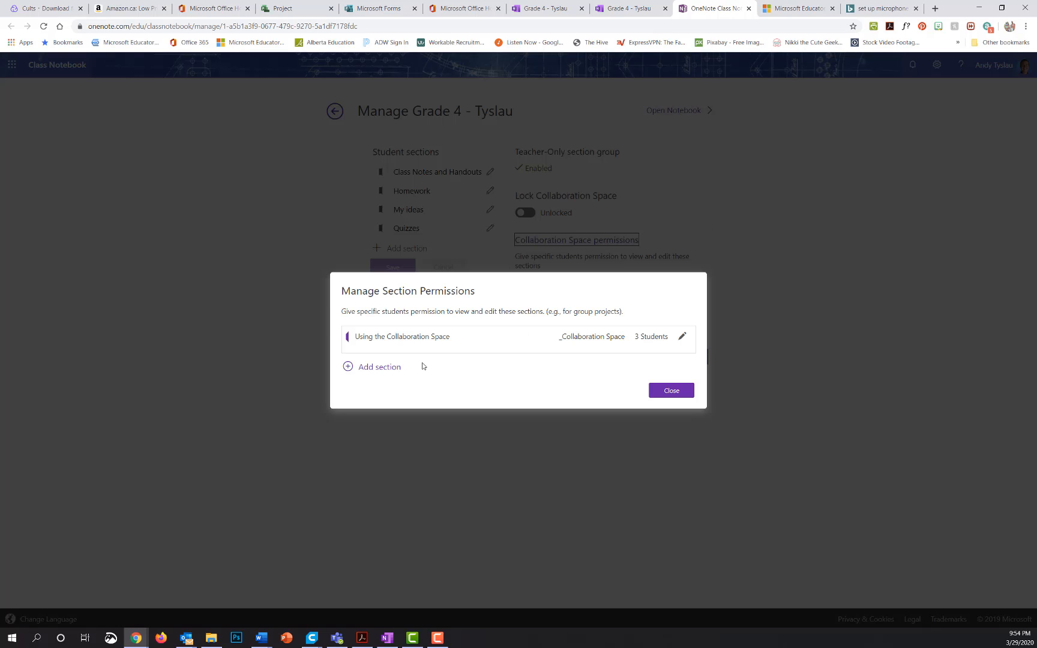
{"action": "left_click", "coordinate": [682, 337]}
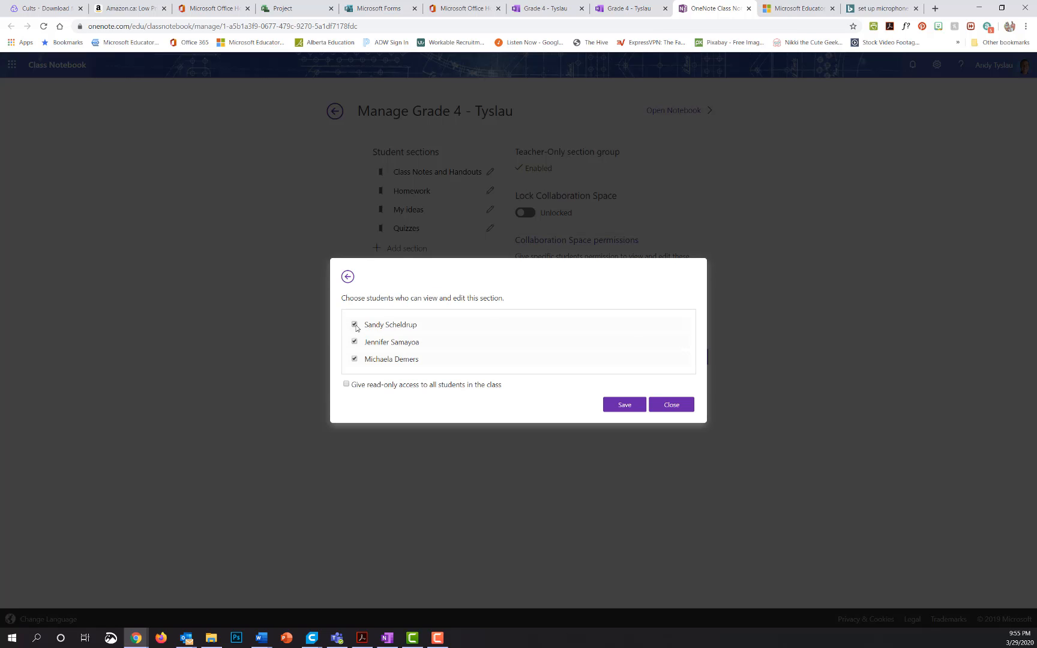
{"action": "left_click", "coordinate": [355, 324]}
{"action": "left_click", "coordinate": [355, 359]}
Re-tick both students so all three can edit the collaboration section, and save.
{"action": "left_click", "coordinate": [355, 325]}
{"action": "left_click", "coordinate": [355, 359]}
{"action": "left_click", "coordinate": [644, 407]}
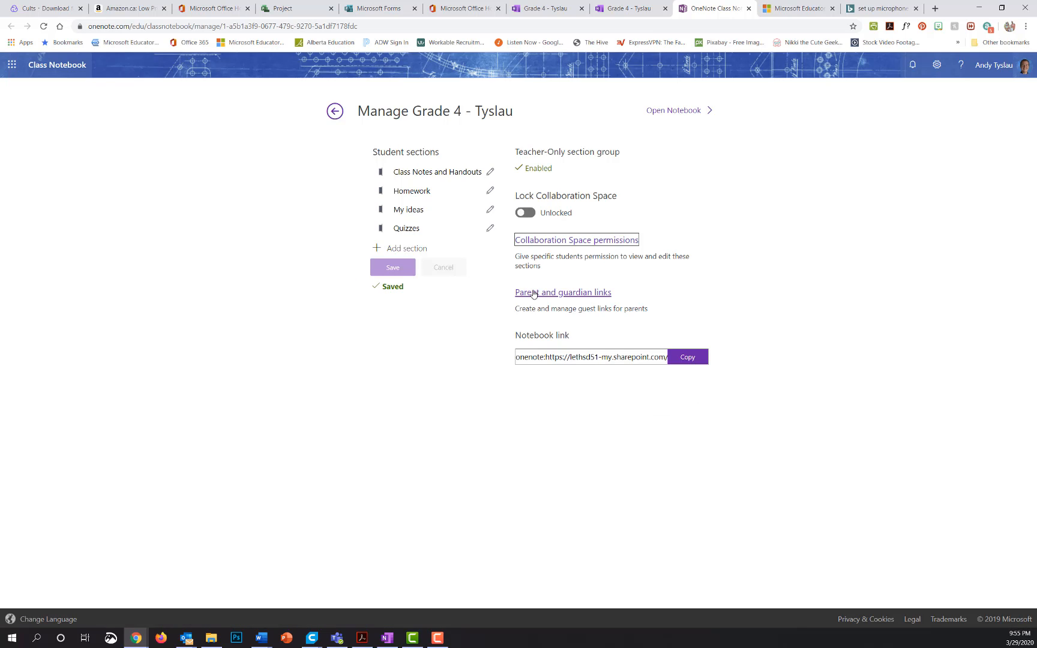
Create a 'Red group' section in _Collaboration Space editable by the first two students.
{"action": "left_click", "coordinate": [564, 245]}
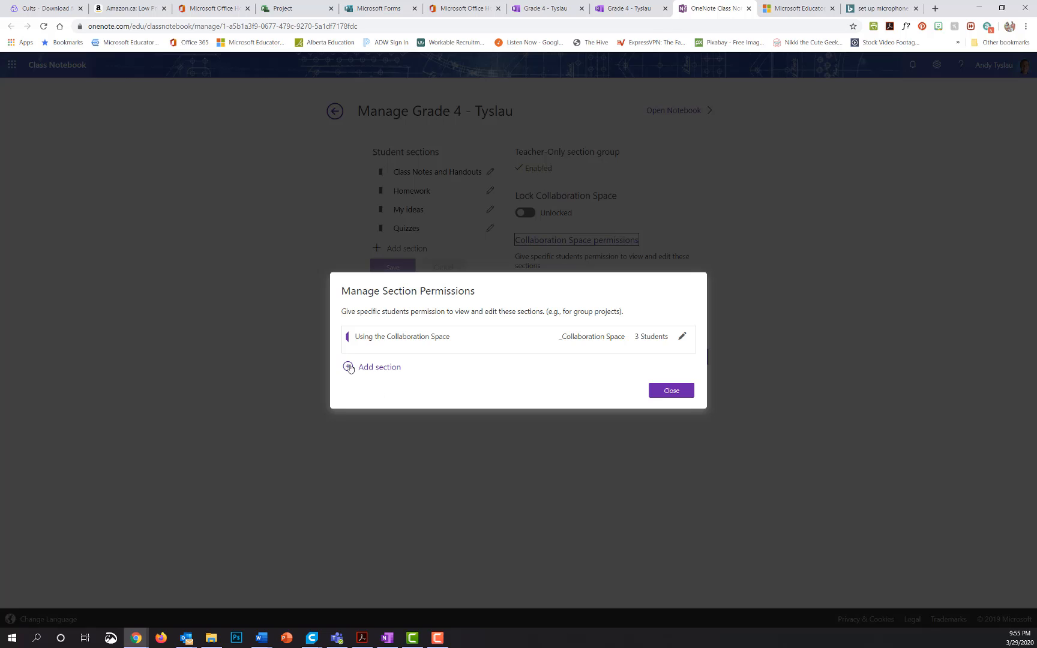
{"action": "left_click", "coordinate": [351, 368]}
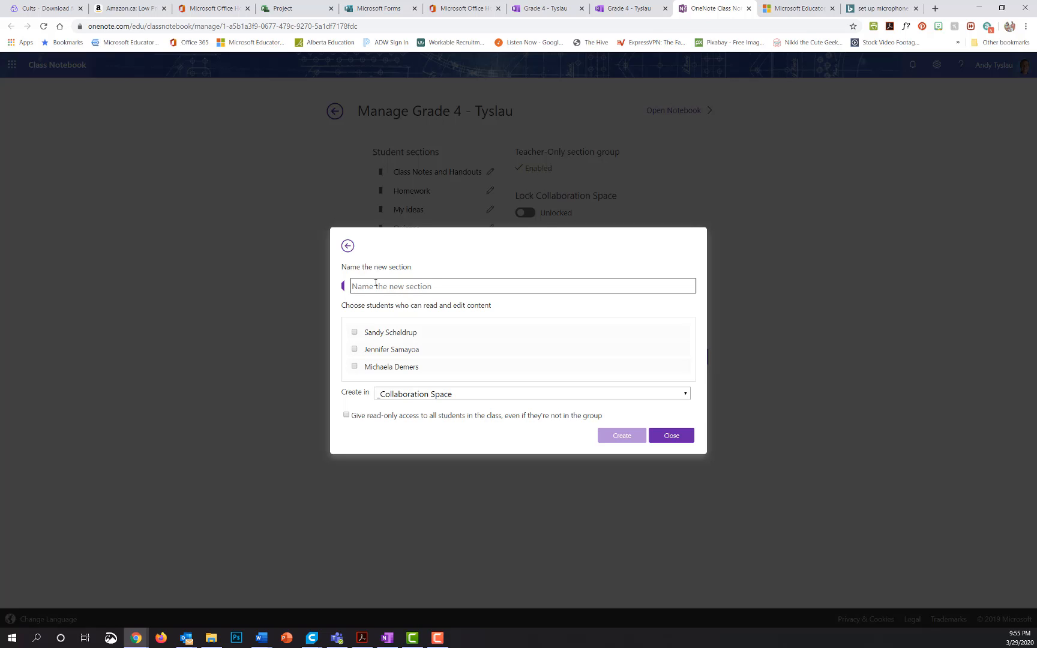
{"action": "type", "text": "Red grou"}
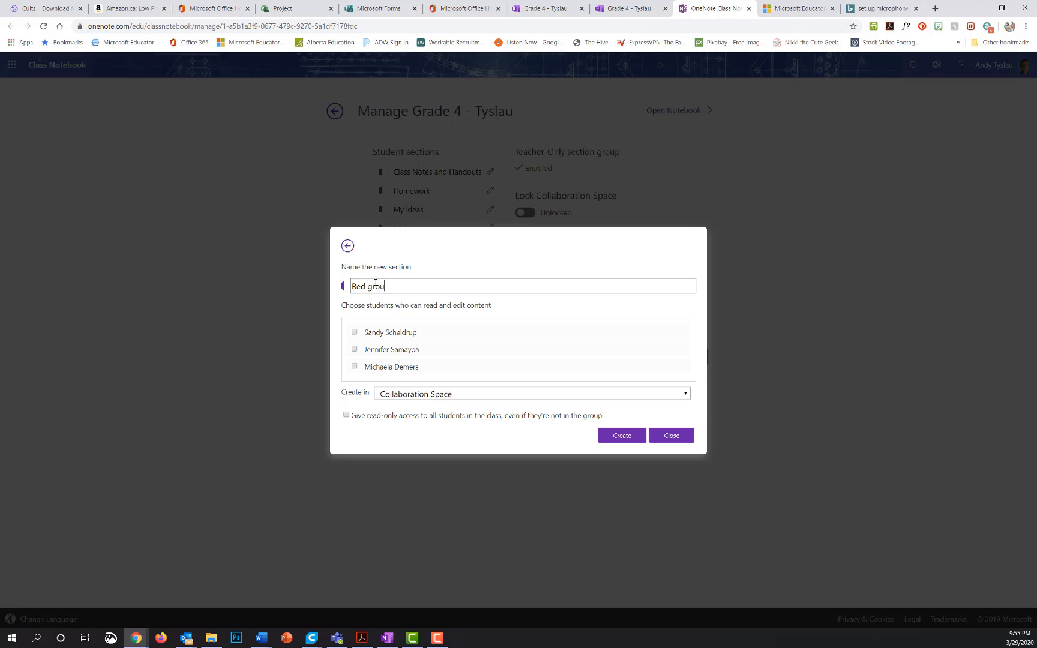
{"action": "type", "text": "p"}
{"action": "left_click", "coordinate": [353, 332]}
{"action": "left_click", "coordinate": [354, 349]}
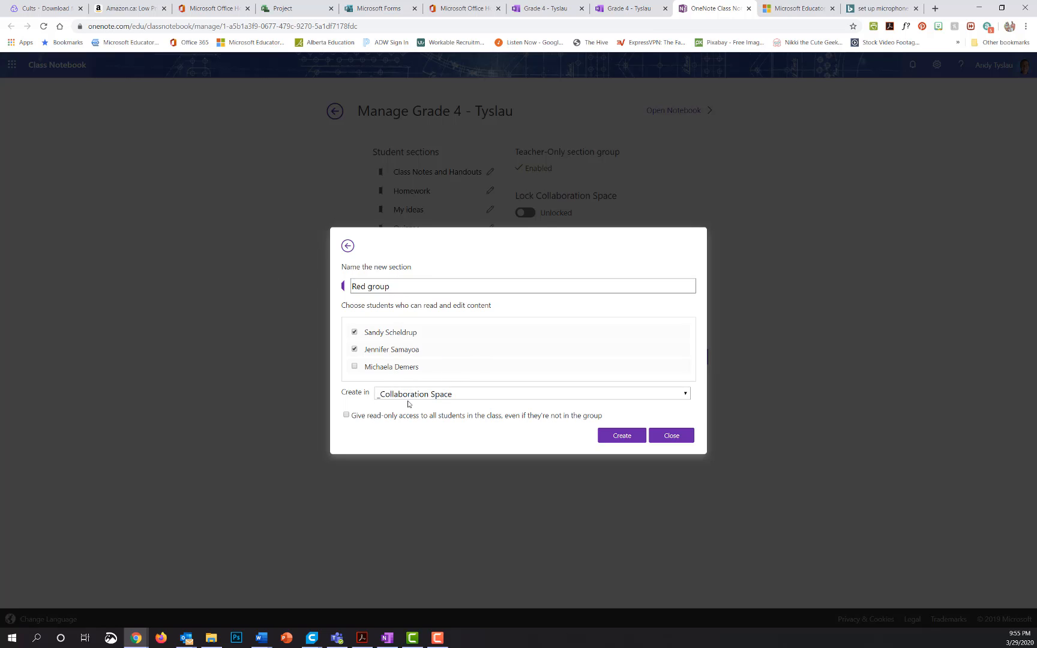
{"action": "left_click", "coordinate": [684, 394]}
{"action": "left_click", "coordinate": [678, 404]}
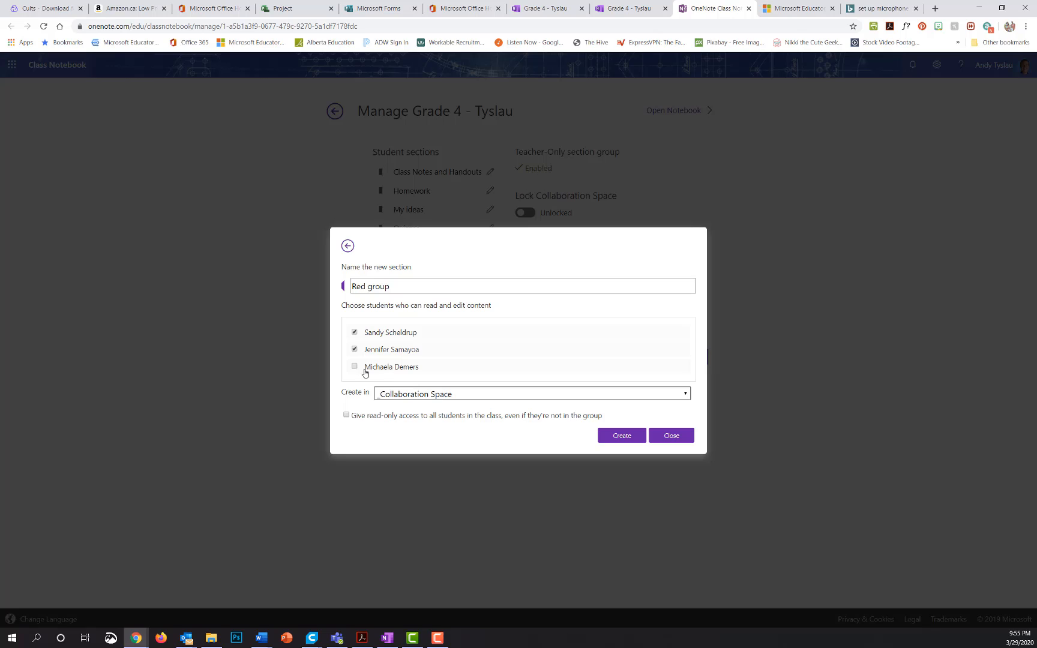
{"action": "left_click", "coordinate": [613, 438]}
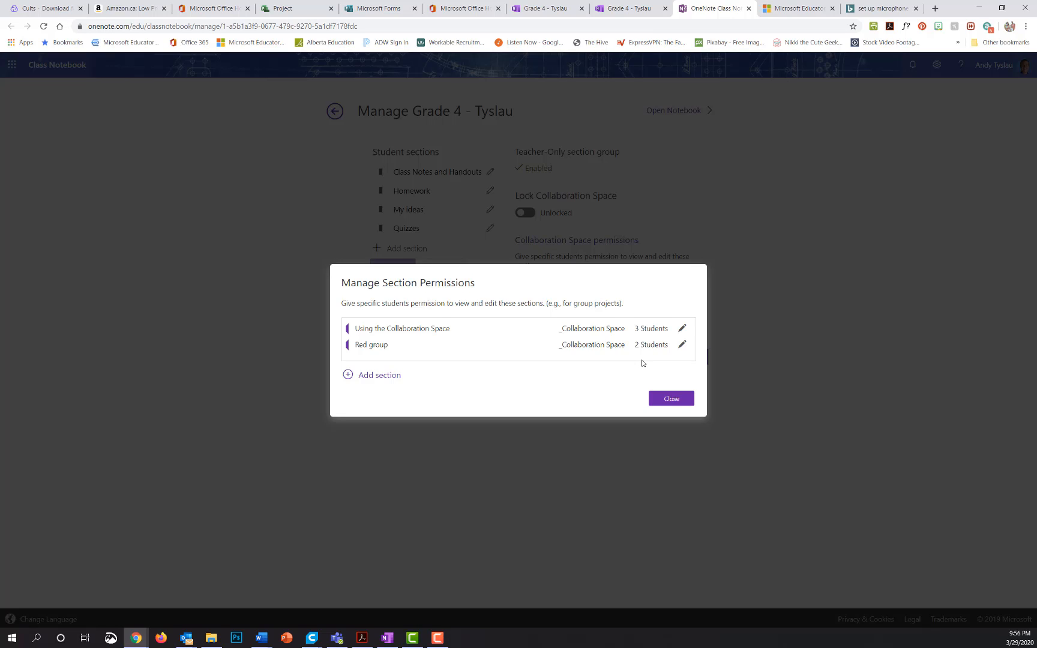
Generate and then revoke a parent read-only link for one student's notebook.
{"action": "left_click", "coordinate": [671, 399]}
{"action": "left_click", "coordinate": [581, 296]}
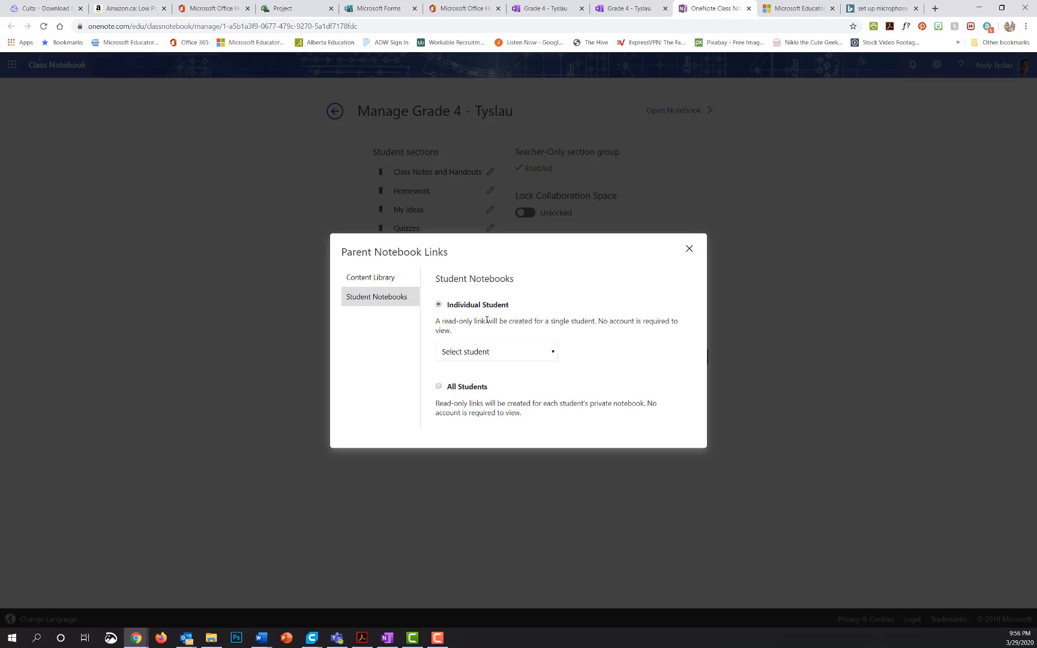
{"action": "left_click", "coordinate": [552, 354]}
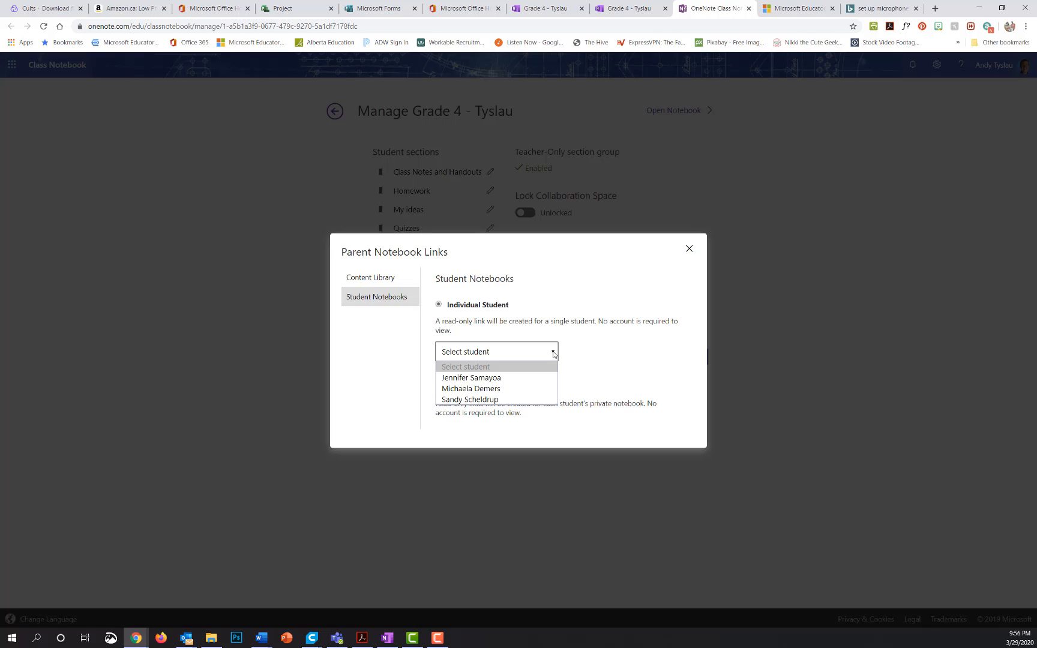
{"action": "left_click", "coordinate": [523, 377]}
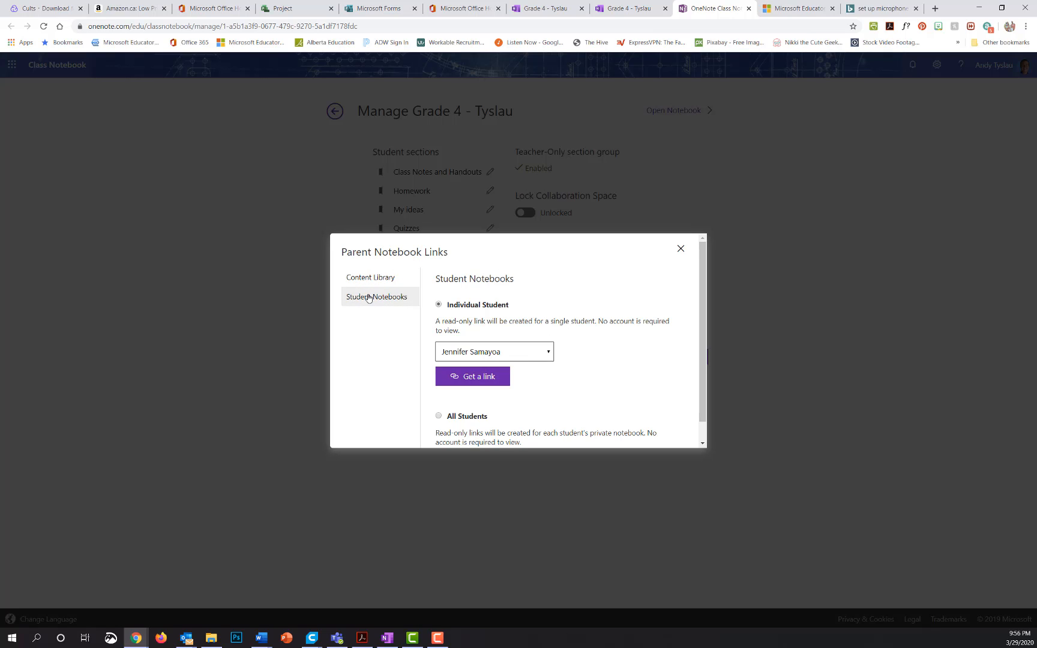
{"action": "left_click", "coordinate": [486, 377]}
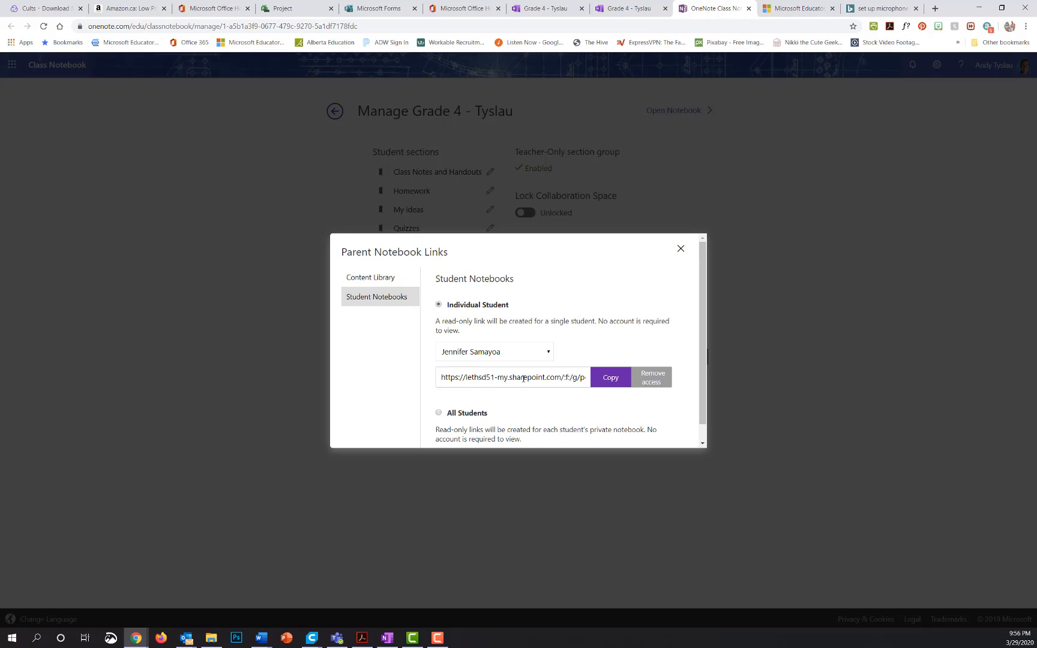
{"action": "left_click", "coordinate": [651, 379]}
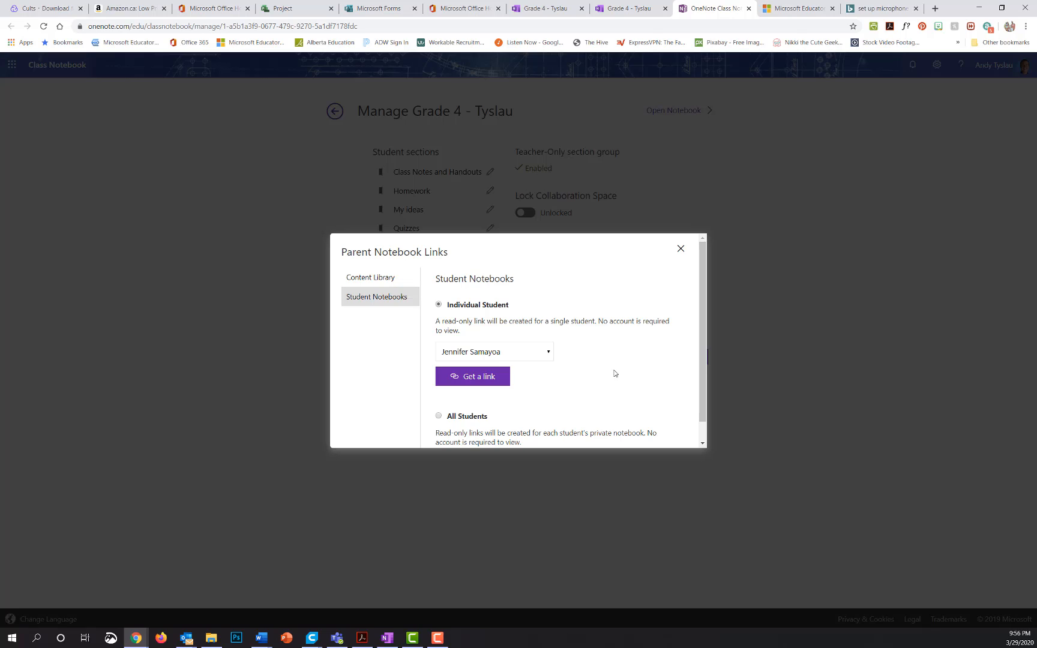
Generate and revoke a Content Library parent link, then close the parent links window.
{"action": "left_click", "coordinate": [378, 282]}
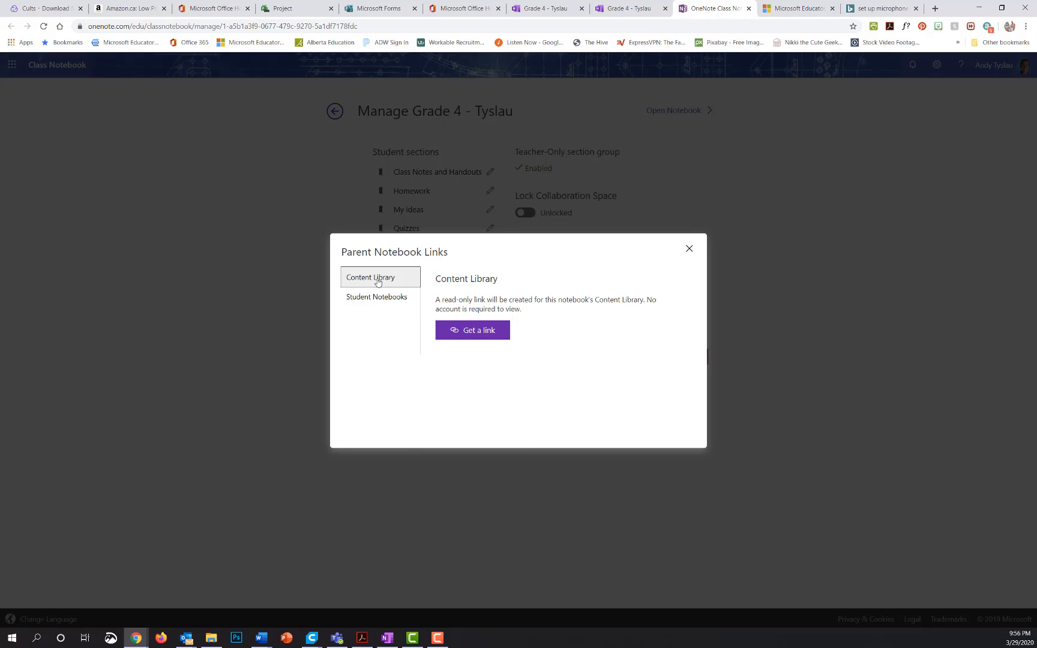
{"action": "left_click", "coordinate": [471, 330]}
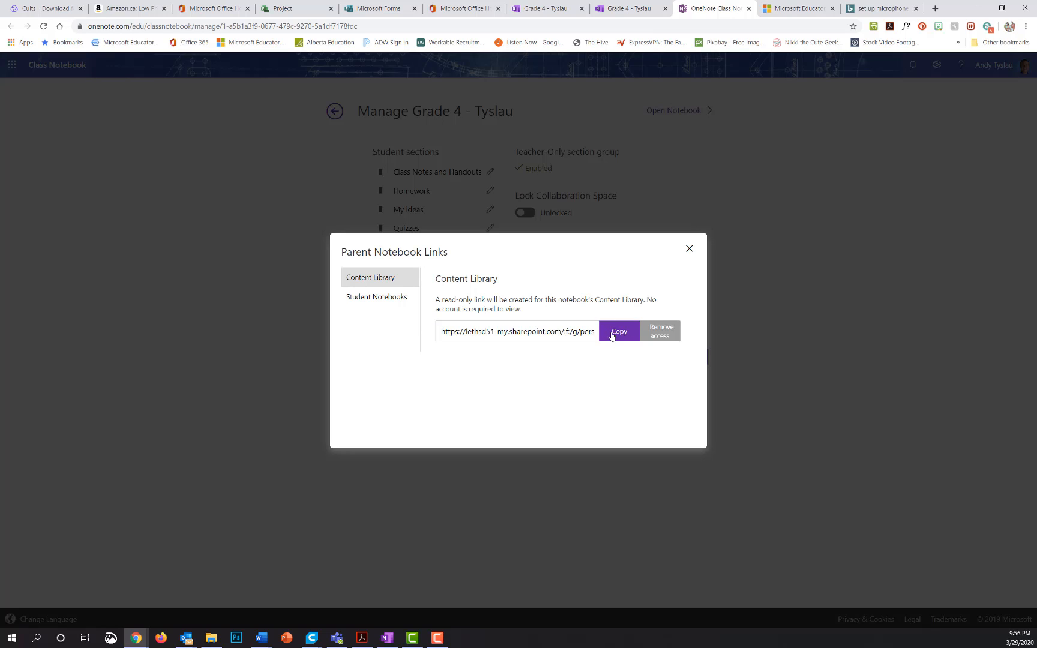
{"action": "left_click", "coordinate": [669, 331]}
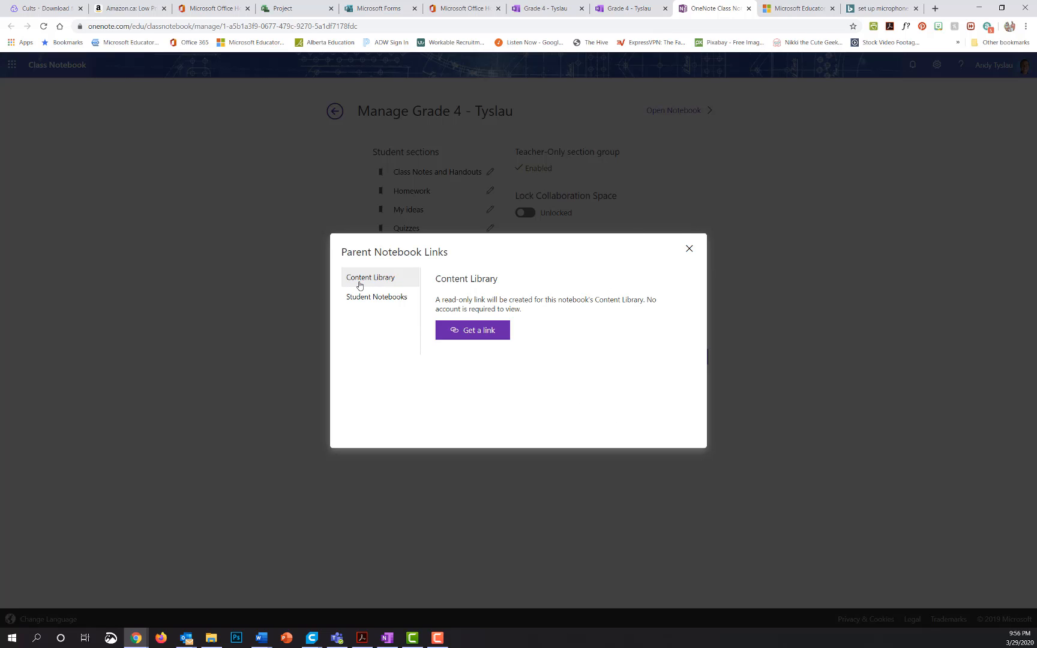
{"action": "left_click", "coordinate": [384, 296]}
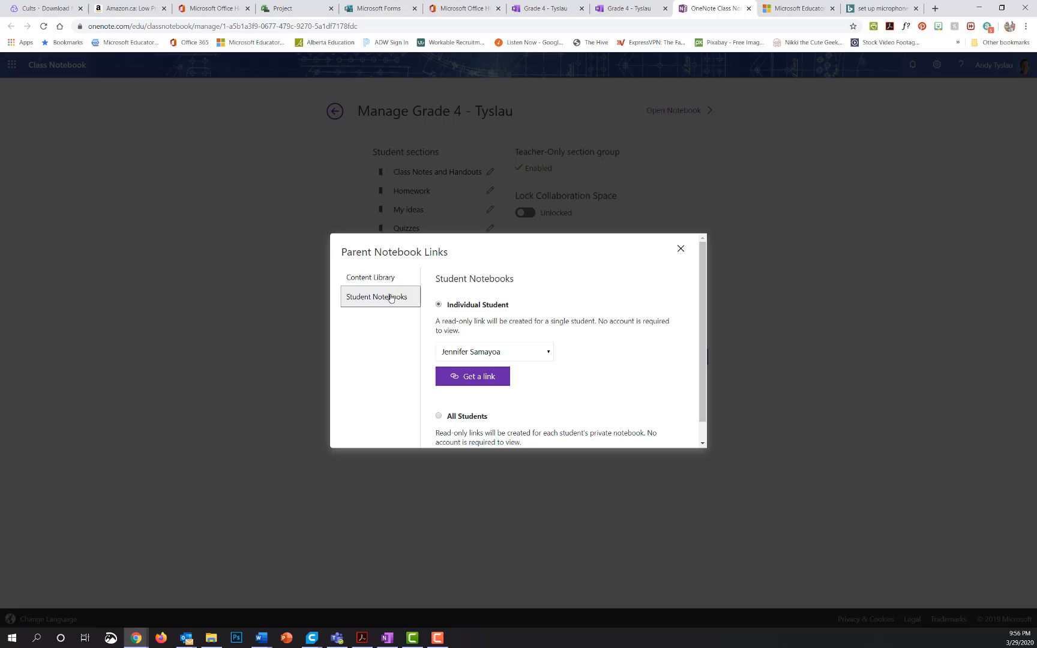
{"action": "left_click", "coordinate": [681, 250]}
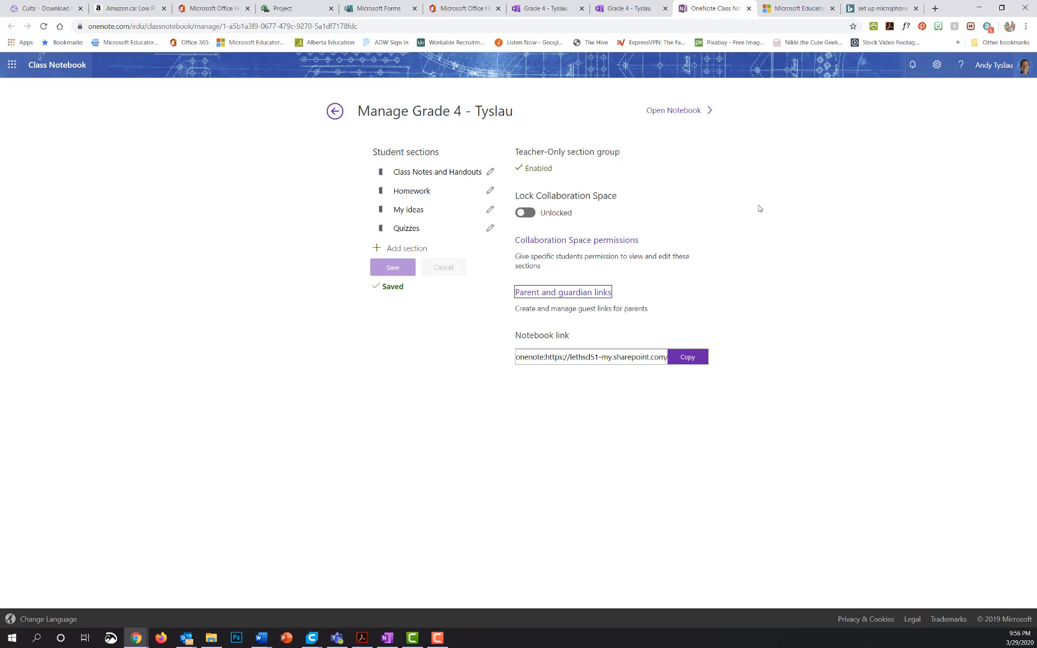
Copy the notebook link, switch to the Grade 4 - Tyslau tab, and open it in OneNote for Windows 10.
{"action": "left_click", "coordinate": [671, 361]}
{"action": "left_click", "coordinate": [688, 358]}
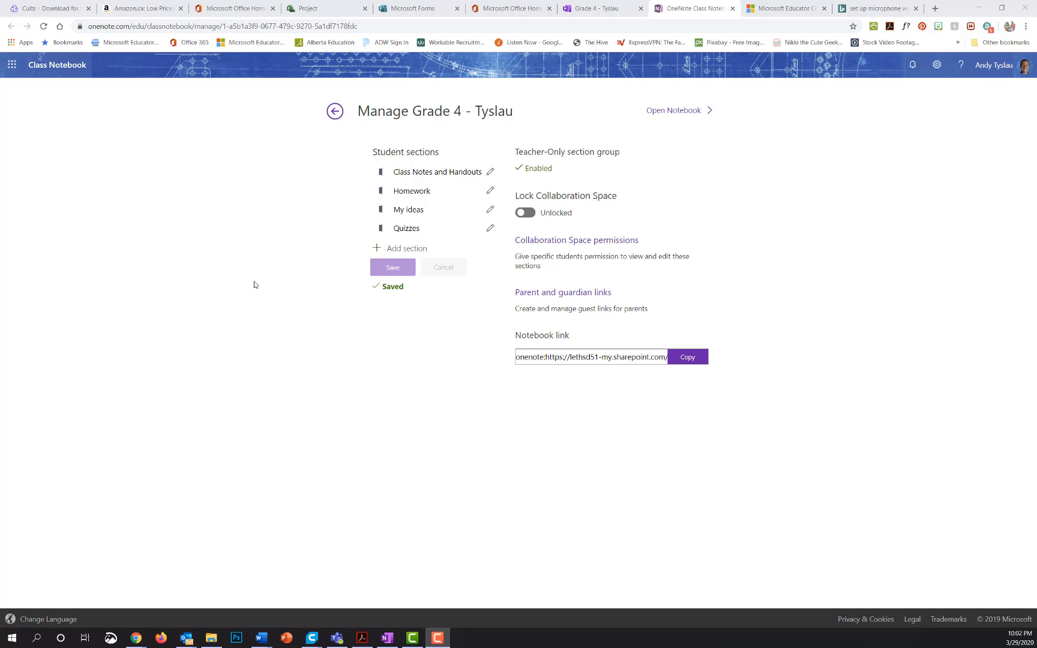
{"action": "left_click", "coordinate": [612, 8]}
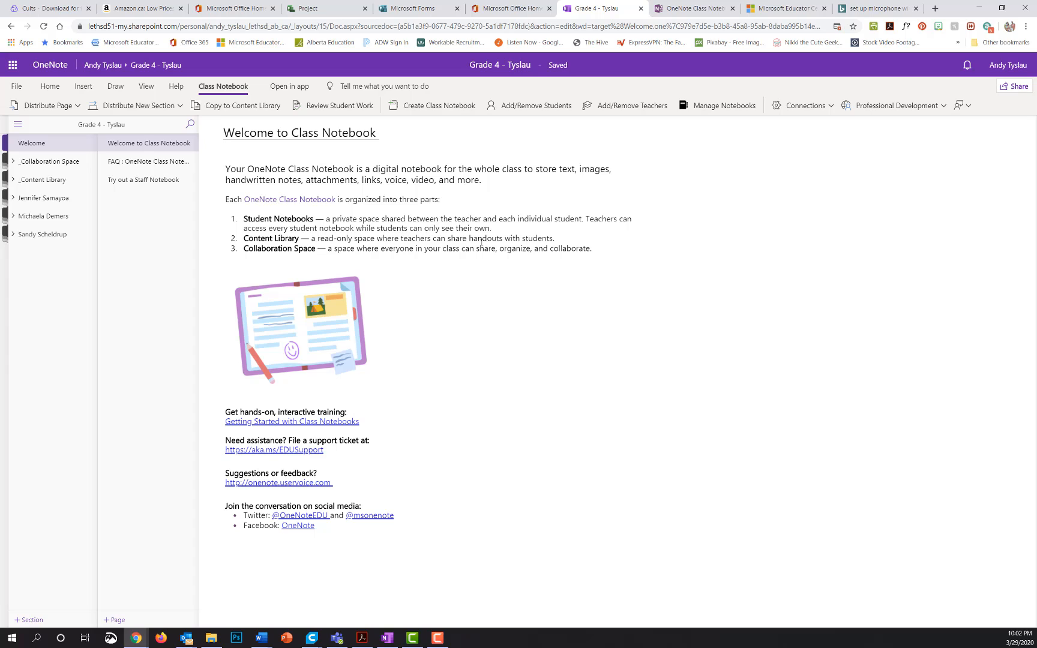
{"action": "left_click", "coordinate": [386, 641]}
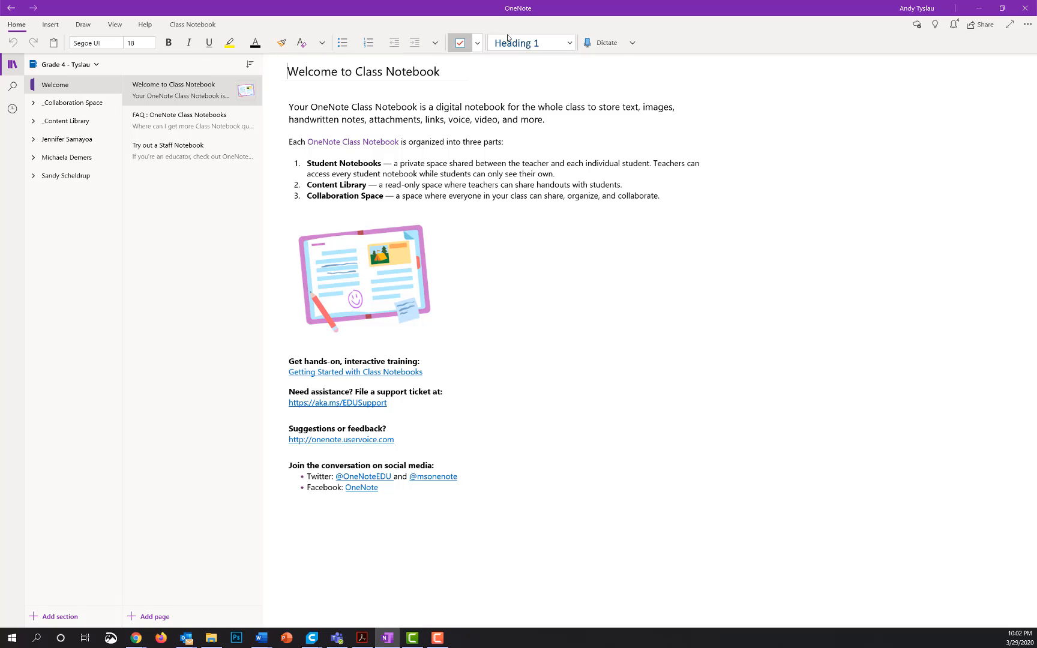
Check the Dictate language list twice, then display the Insert commands.
{"action": "left_click", "coordinate": [632, 42]}
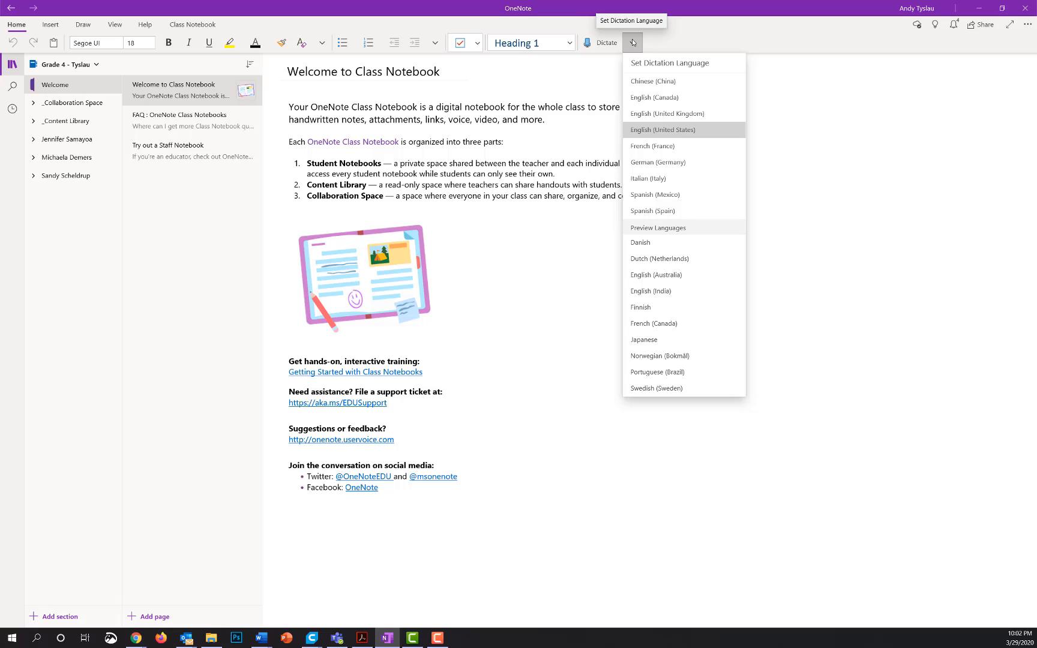
{"action": "left_click", "coordinate": [737, 38]}
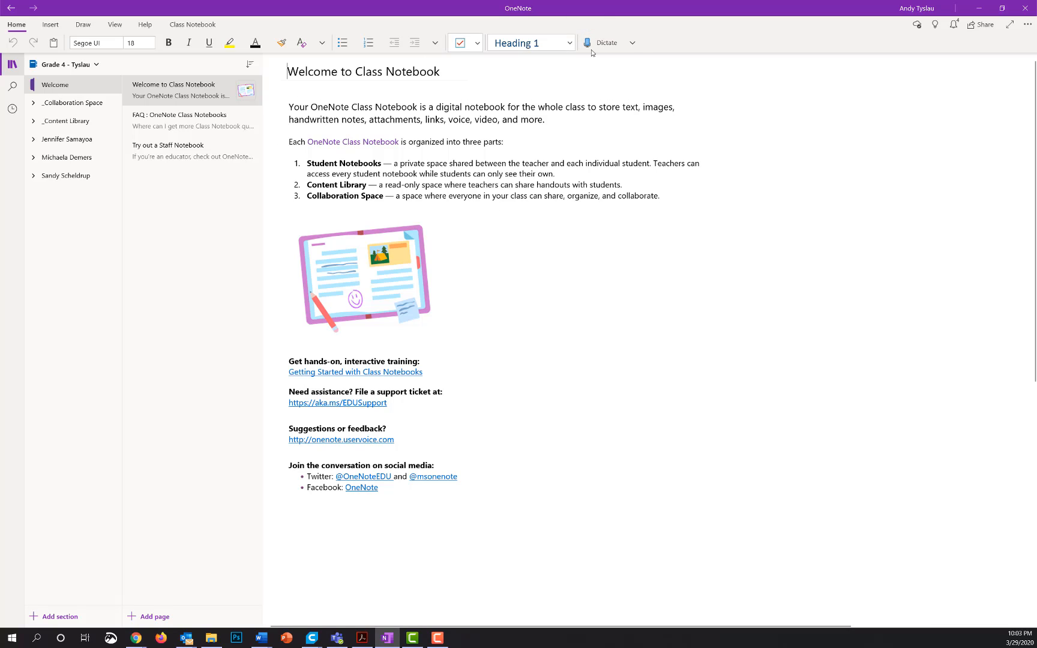
{"action": "left_click", "coordinate": [632, 43]}
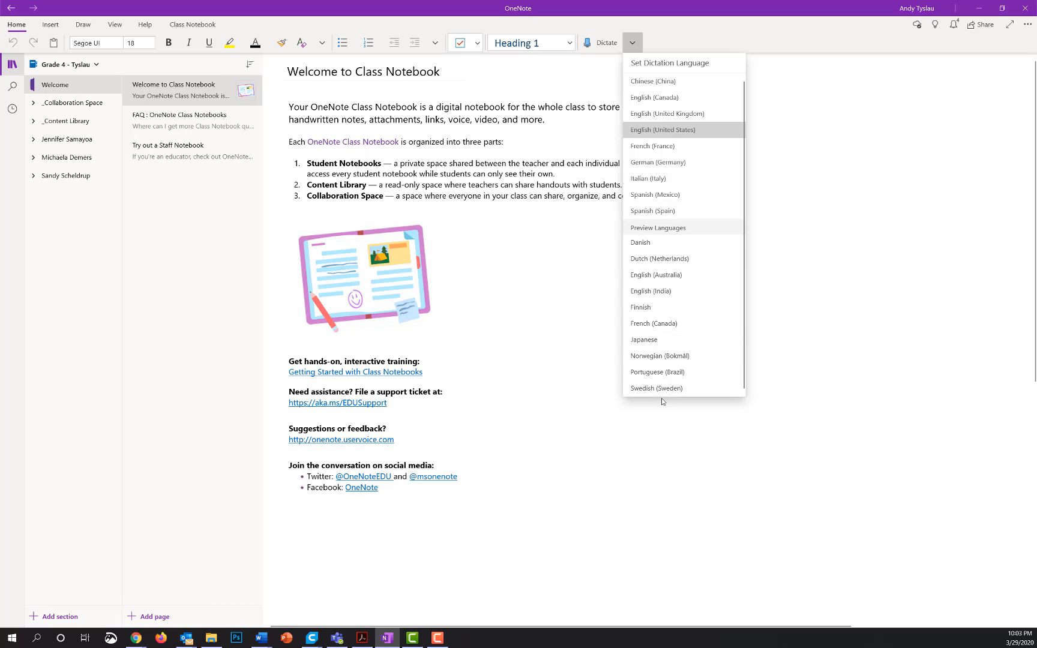
{"action": "left_click", "coordinate": [632, 42]}
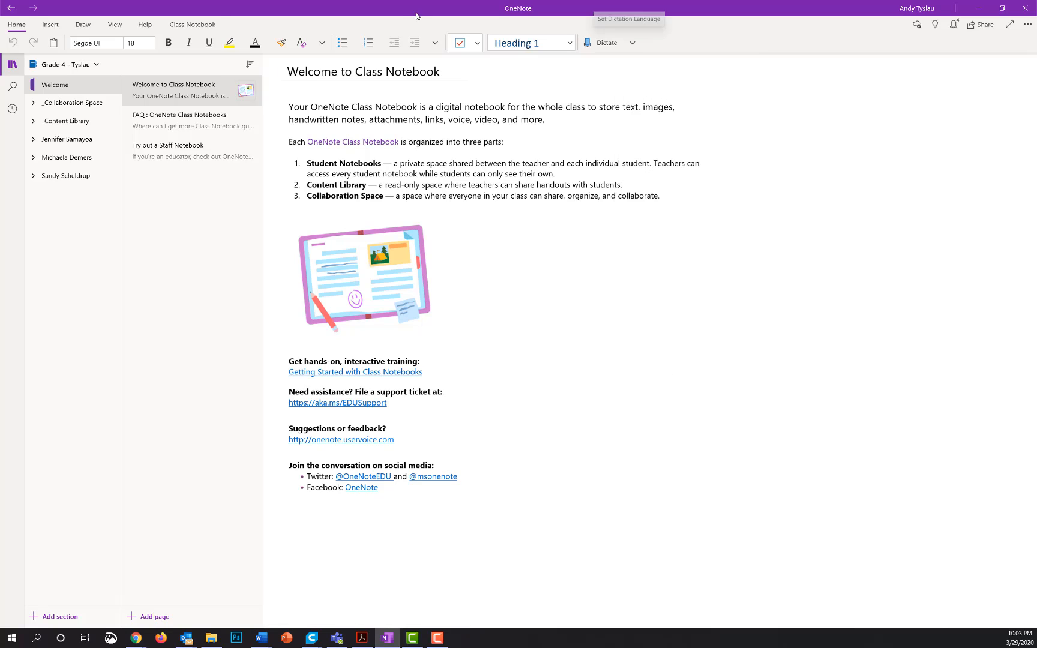
{"action": "left_click", "coordinate": [51, 25]}
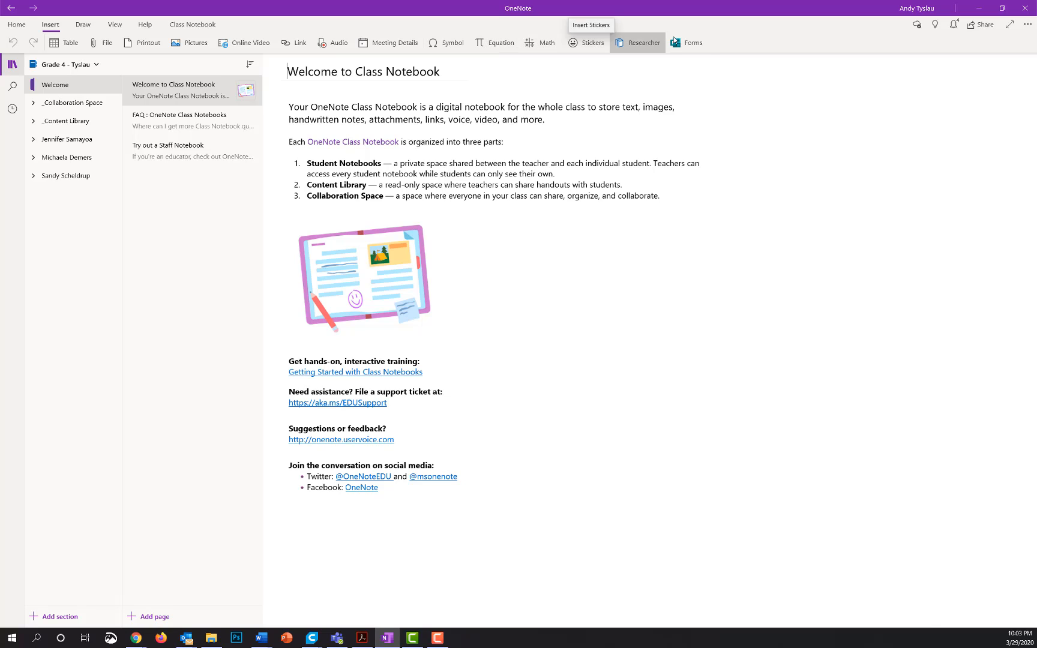
Draw a rectangle and a circle with the galaxy pen using Ink to Shape.
{"action": "left_click", "coordinate": [82, 25]}
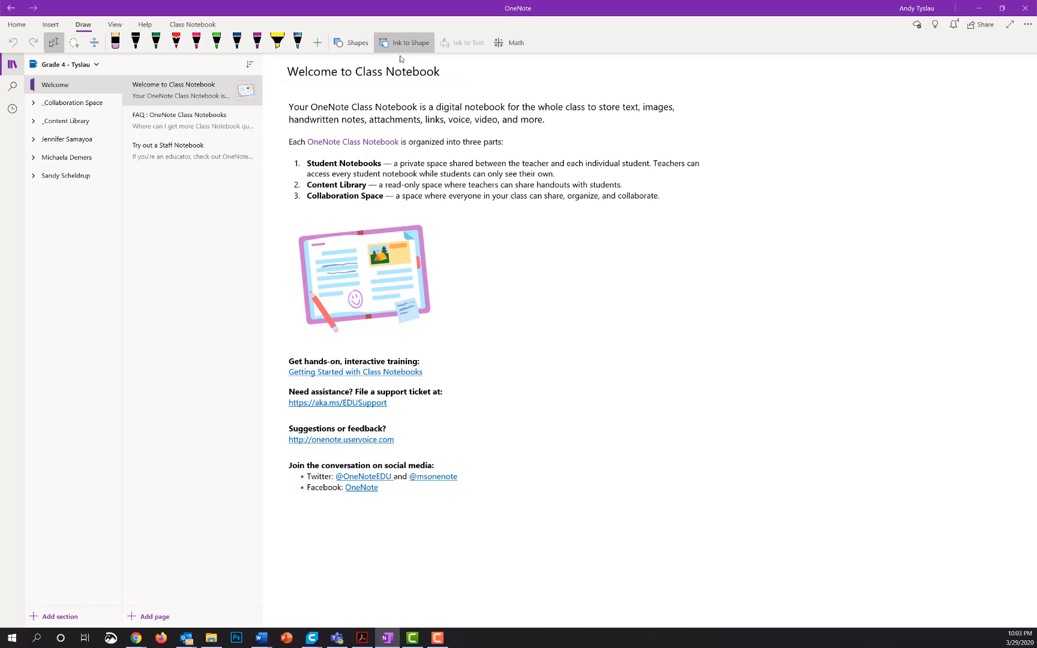
{"action": "left_click", "coordinate": [299, 43]}
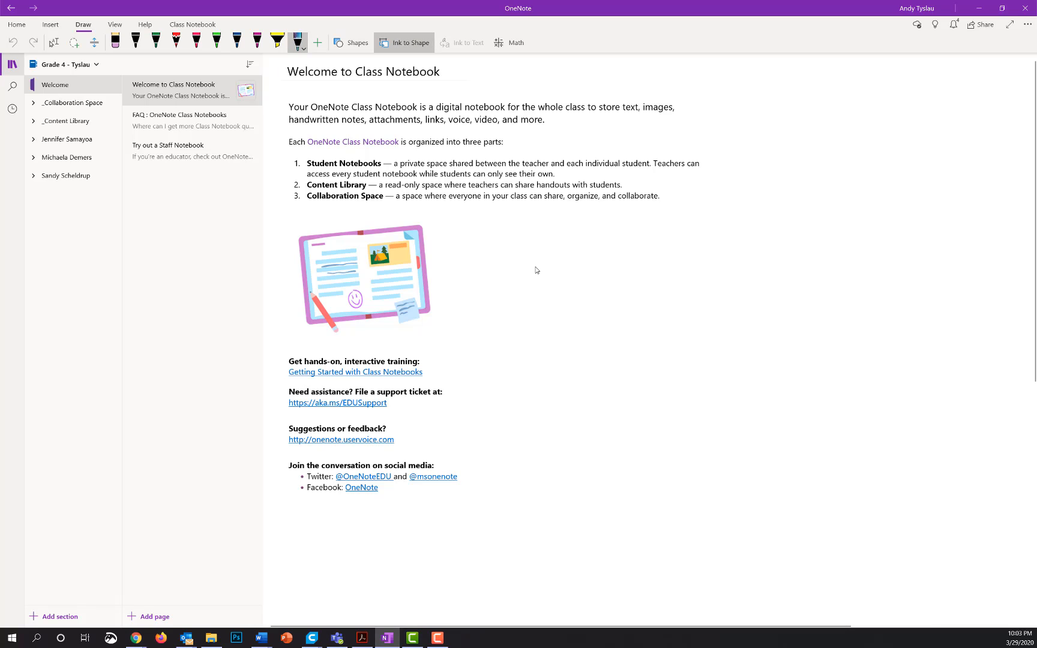
{"action": "mouse_move", "coordinate": [499, 223]}
{"action": "left_mouse_down"}
{"action": "mouse_move", "coordinate": [500, 244]}
{"action": "mouse_move", "coordinate": [609, 330]}
{"action": "mouse_move", "coordinate": [516, 226]}
{"action": "mouse_move", "coordinate": [498, 228]}
{"action": "left_mouse_up"}
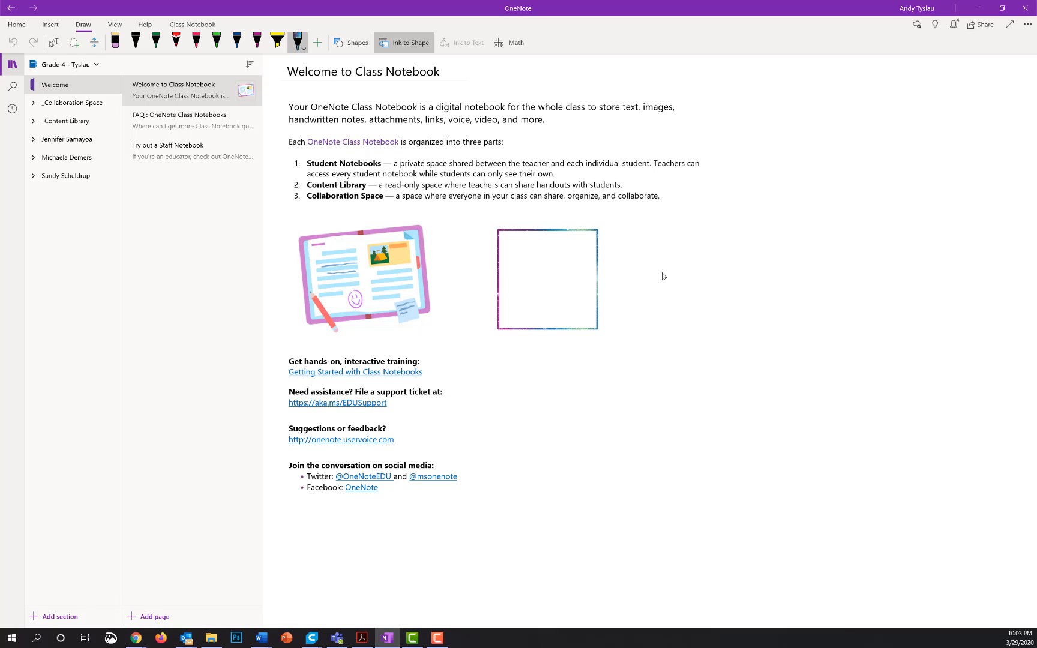
{"action": "mouse_move", "coordinate": [666, 236]}
{"action": "left_mouse_down"}
{"action": "mouse_move", "coordinate": [719, 292]}
{"action": "mouse_move", "coordinate": [666, 234]}
{"action": "left_mouse_up"}
Insert an Ellipse shape below the rectangle and handwrite 'abc' beside the numbered list.
{"action": "left_click", "coordinate": [356, 43]}
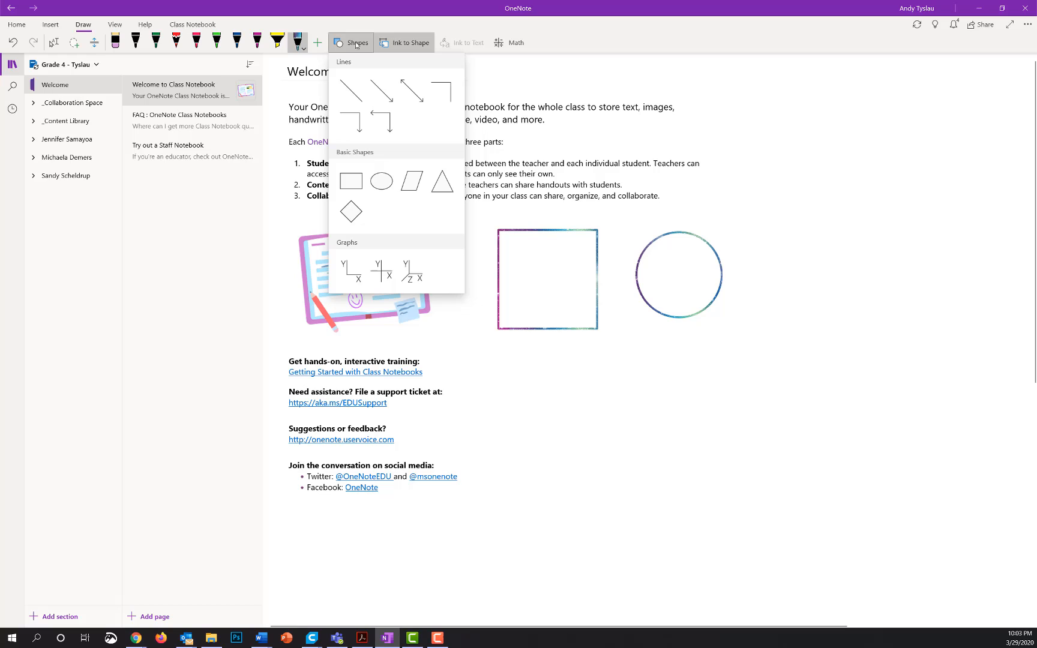
{"action": "left_click", "coordinate": [381, 181]}
{"action": "left_click_drag", "start_coordinate": [542, 366], "coordinate": [655, 466]}
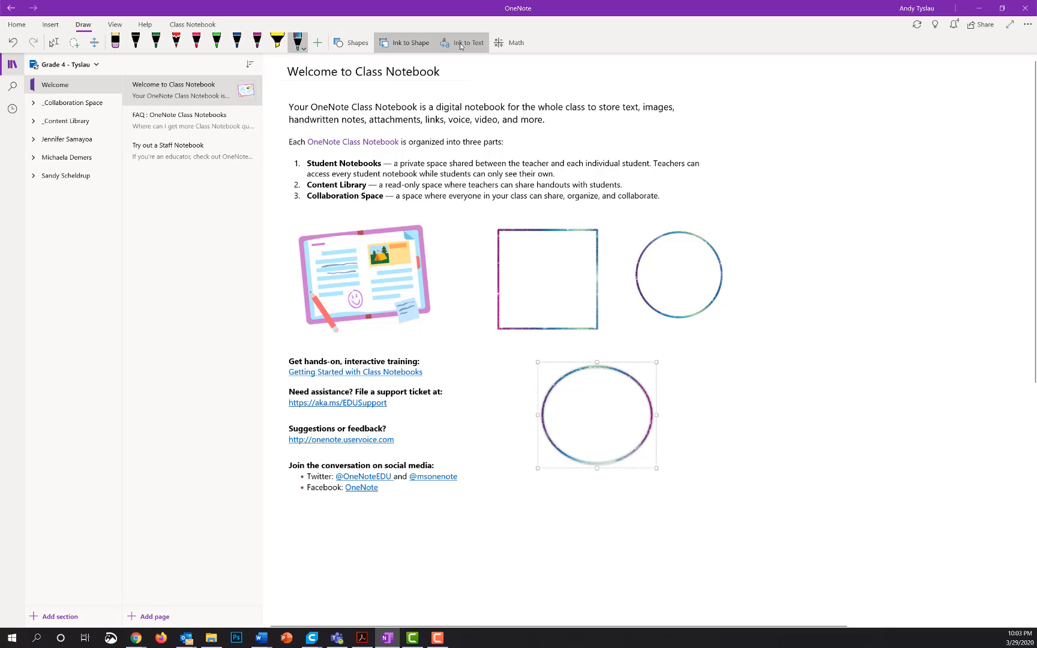
{"action": "mouse_move", "coordinate": [725, 187]}
{"action": "left_mouse_down"}
{"action": "mouse_move", "coordinate": [728, 216]}
{"action": "mouse_move", "coordinate": [790, 195]}
{"action": "mouse_move", "coordinate": [813, 221]}
{"action": "left_mouse_up"}
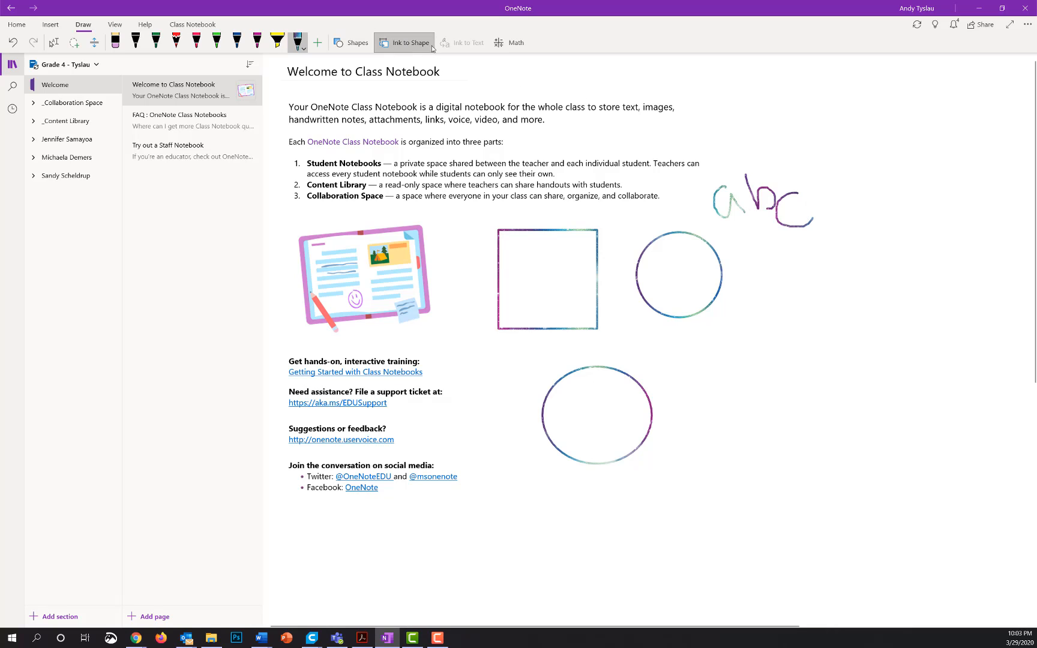
Try the yellow highlighter and Shapes list, then return to the black pen.
{"action": "left_click", "coordinate": [273, 45]}
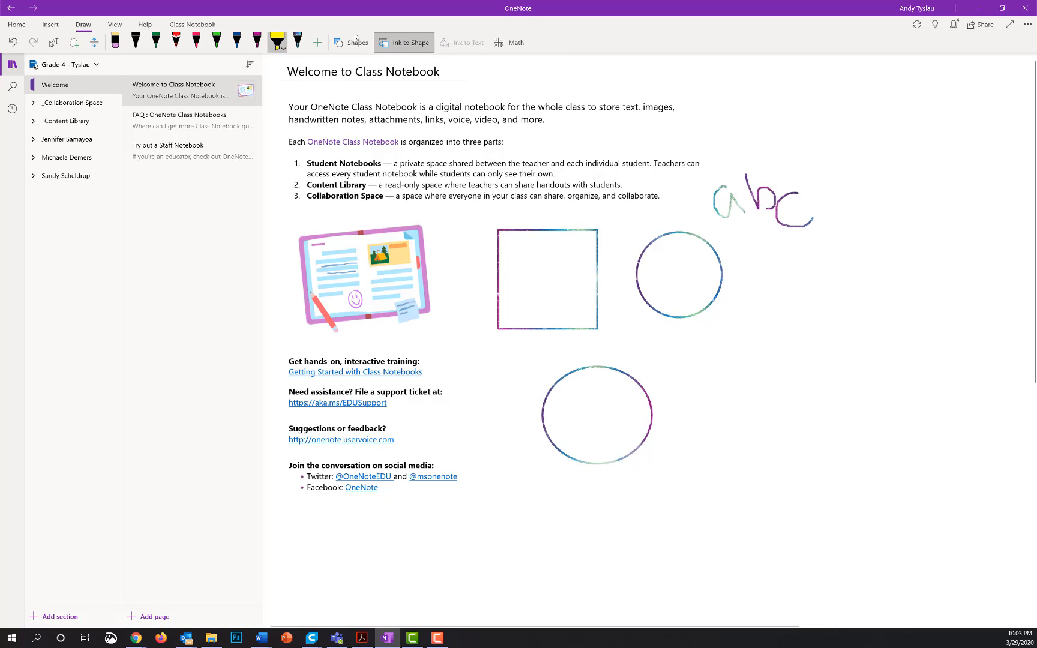
{"action": "left_click", "coordinate": [351, 42]}
{"action": "left_click", "coordinate": [412, 43]}
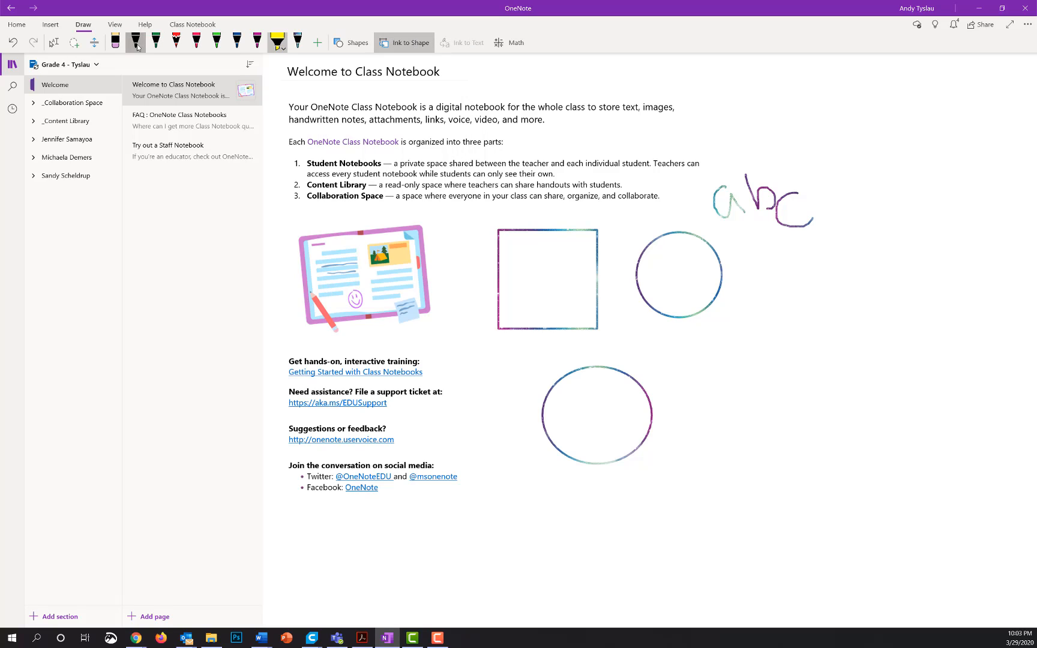
{"action": "left_click", "coordinate": [136, 44]}
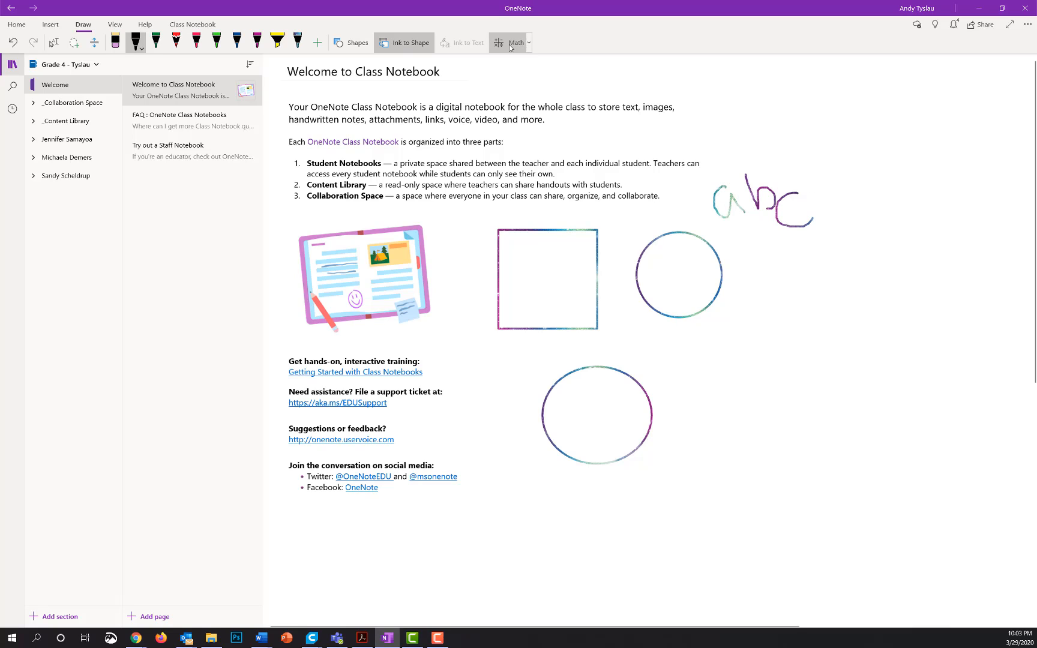
Open the Math pane from the Draw tab's Math dropdown, then show View commands.
{"action": "left_click", "coordinate": [528, 42]}
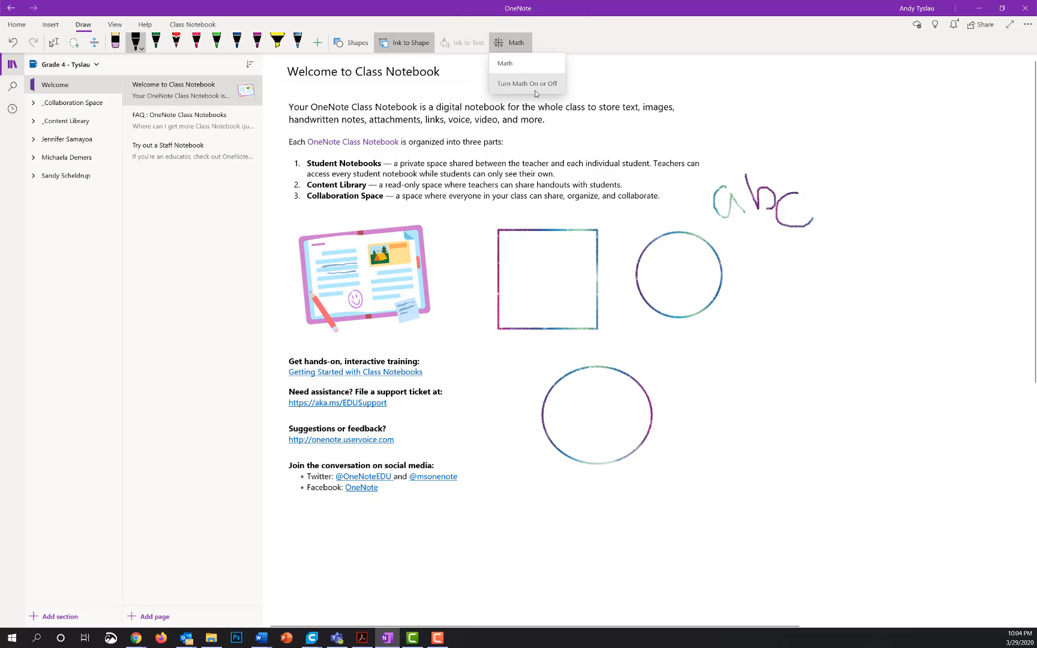
{"action": "left_click", "coordinate": [515, 43]}
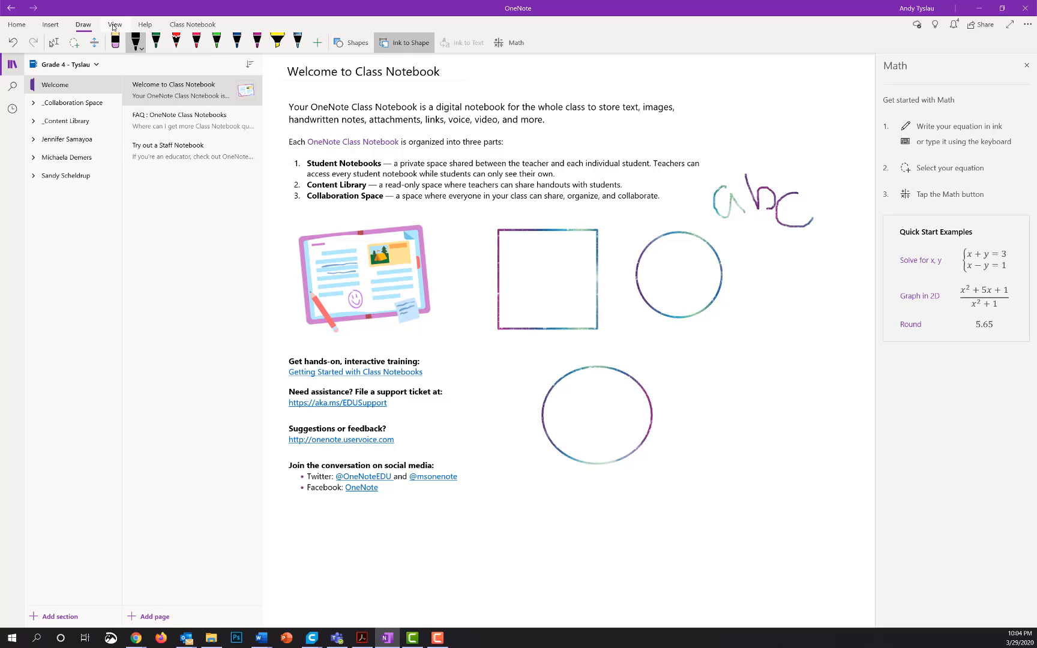
{"action": "left_click", "coordinate": [114, 25]}
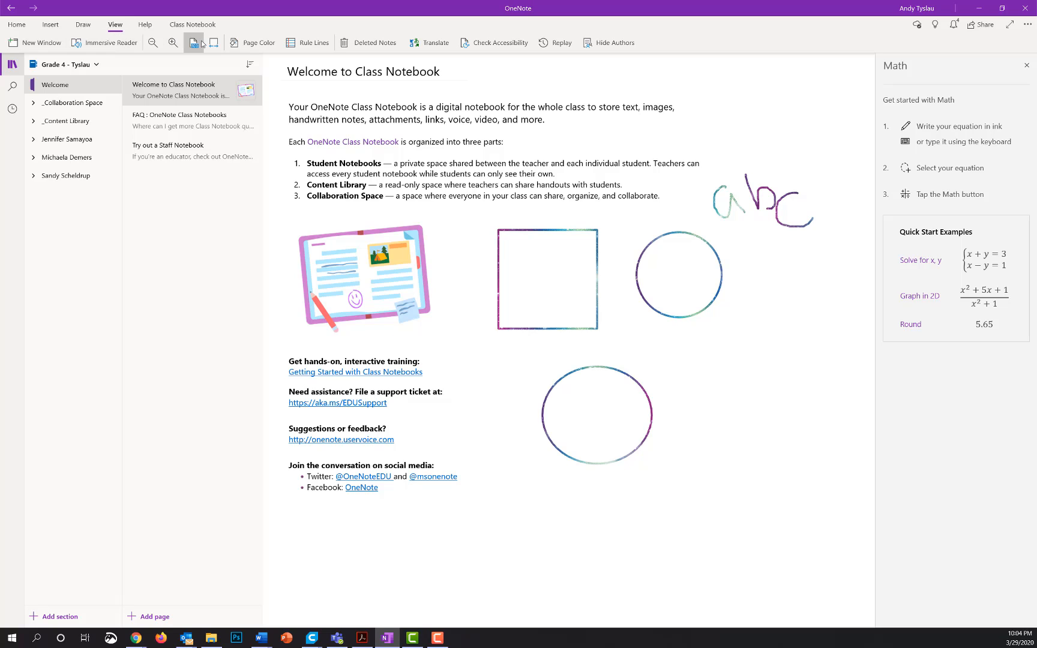
Close the Math pane, reset zoom to 100%, and set a light blue page color.
{"action": "left_click", "coordinate": [150, 44]}
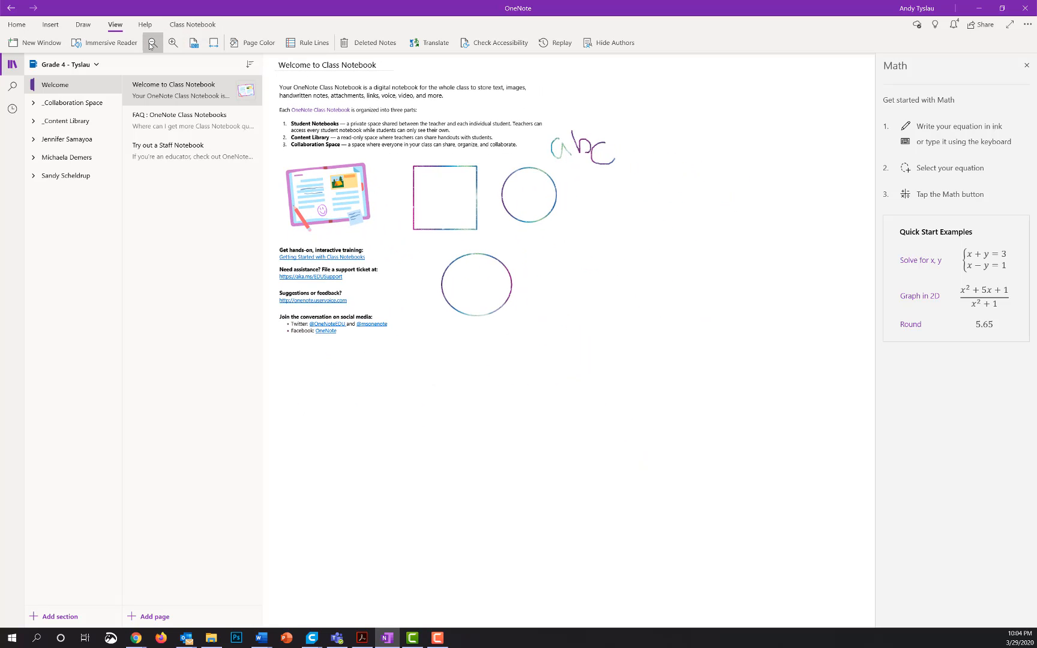
{"action": "left_click", "coordinate": [1026, 65]}
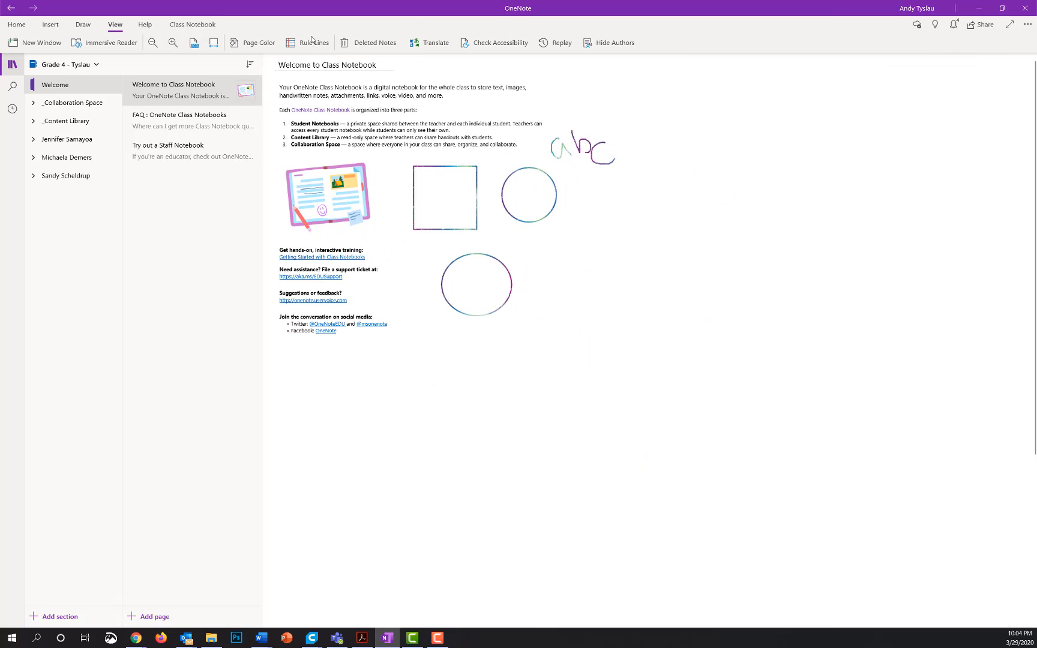
{"action": "left_click", "coordinate": [180, 46]}
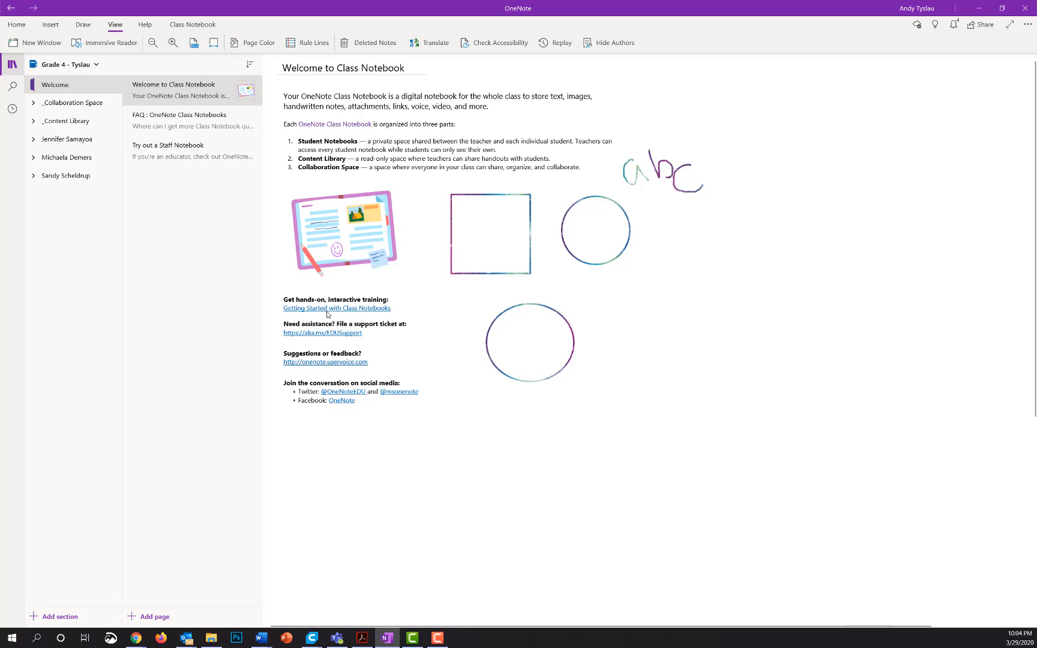
{"action": "left_click", "coordinate": [193, 43]}
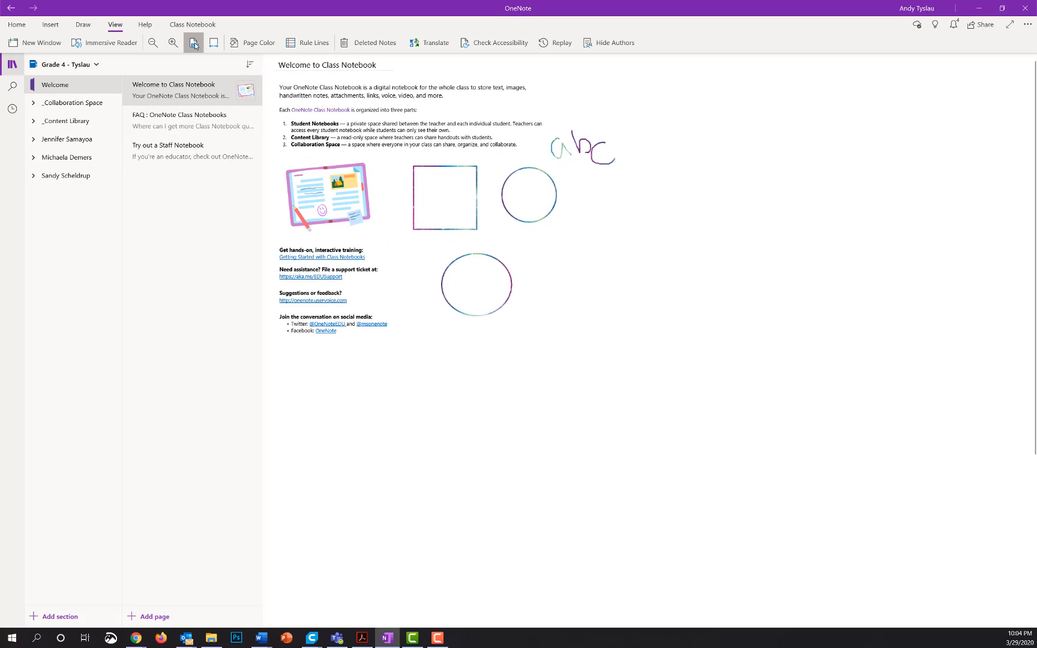
{"action": "left_click", "coordinate": [240, 43]}
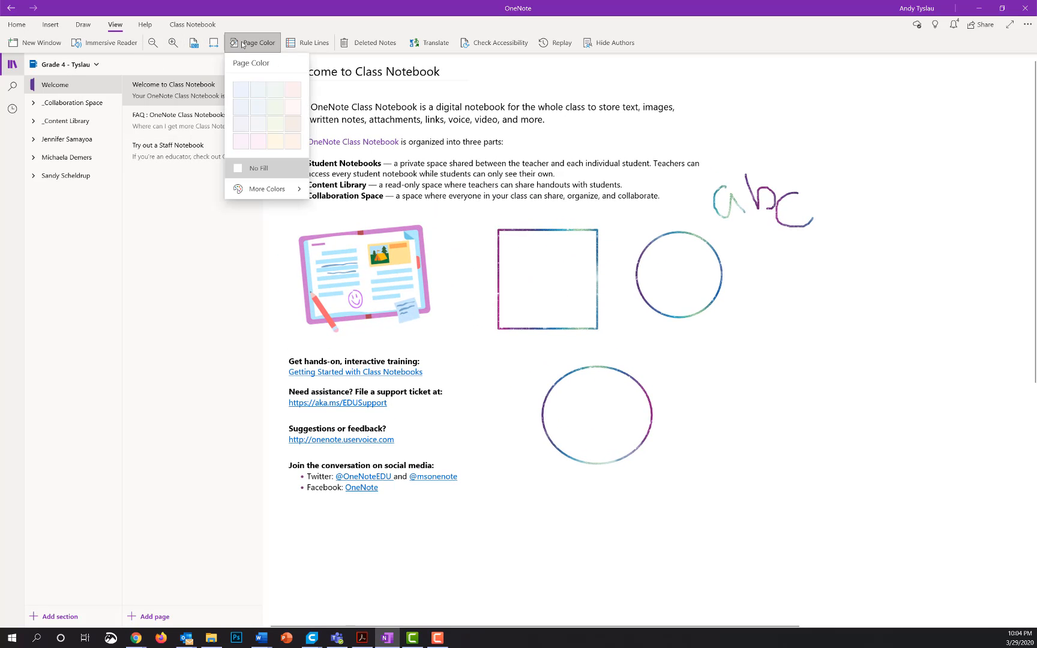
{"action": "left_click", "coordinate": [239, 93]}
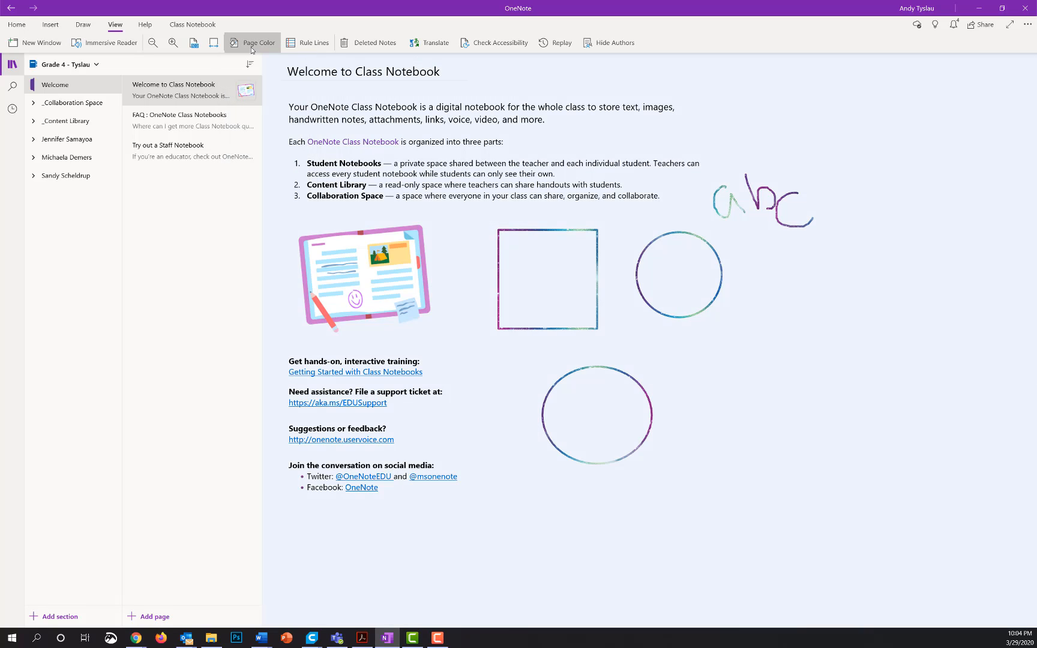
Try ruled lines on the page, then switch to Grid Lines.
{"action": "left_click", "coordinate": [301, 45]}
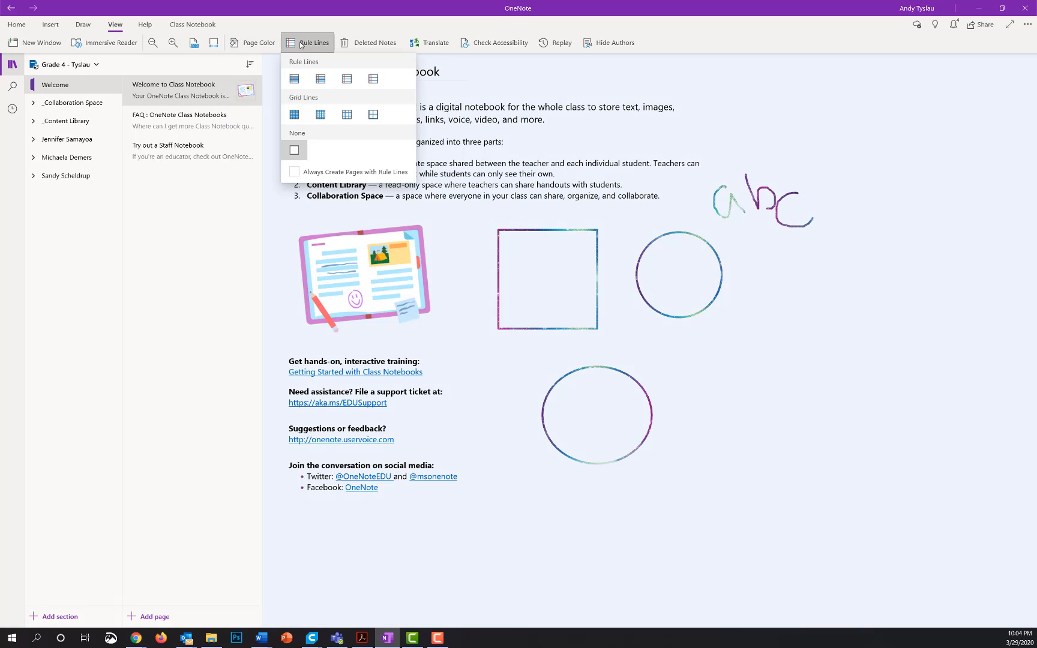
{"action": "left_click", "coordinate": [321, 79]}
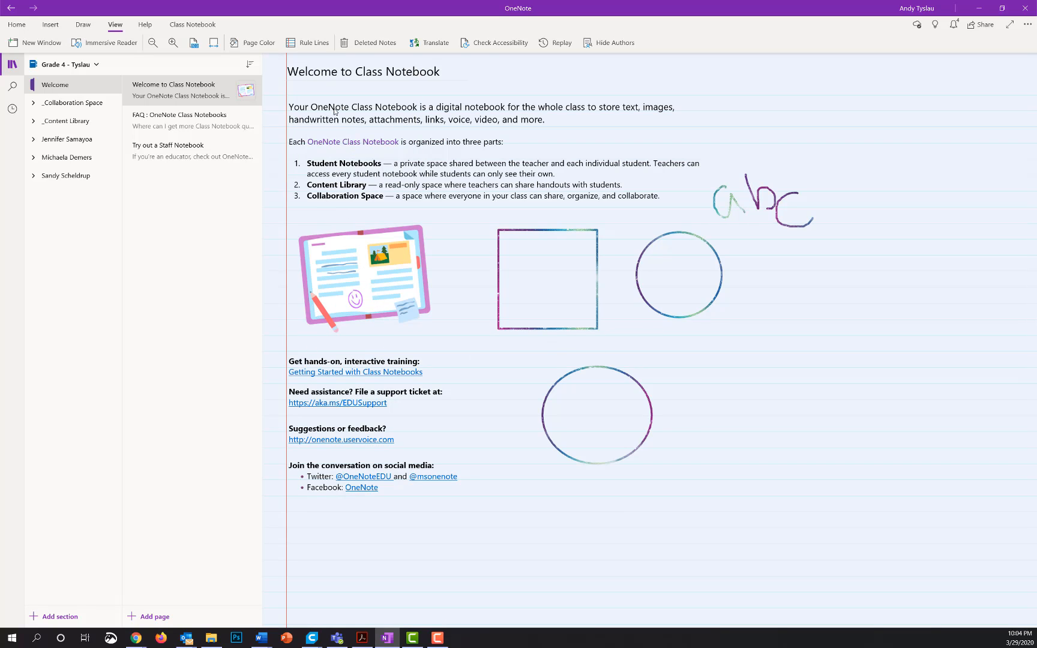
{"action": "left_click", "coordinate": [320, 45]}
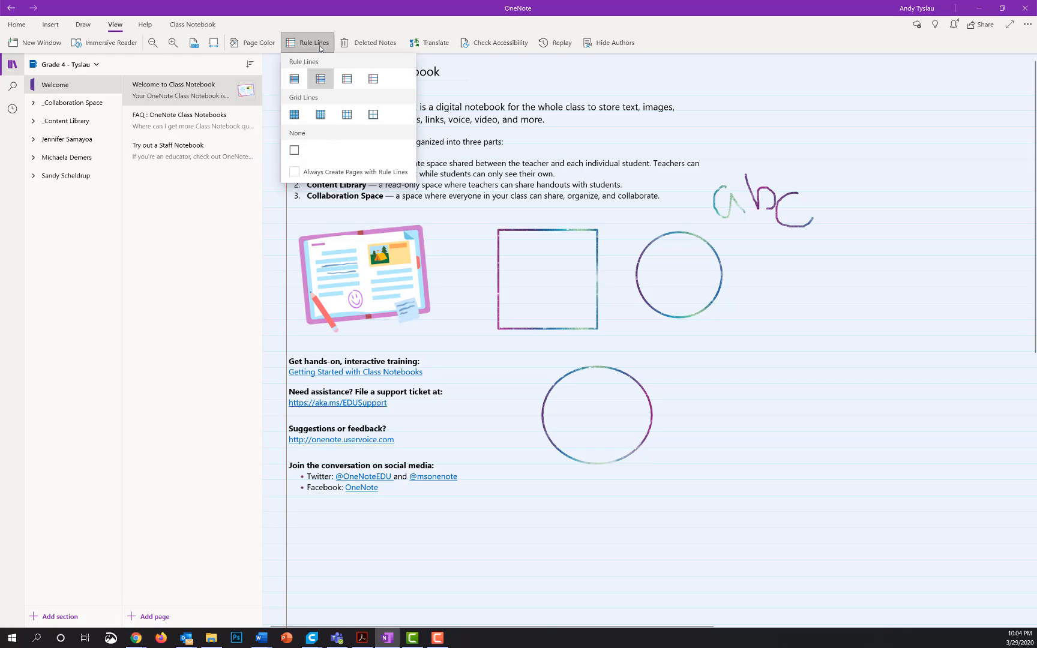
{"action": "left_click", "coordinate": [319, 117]}
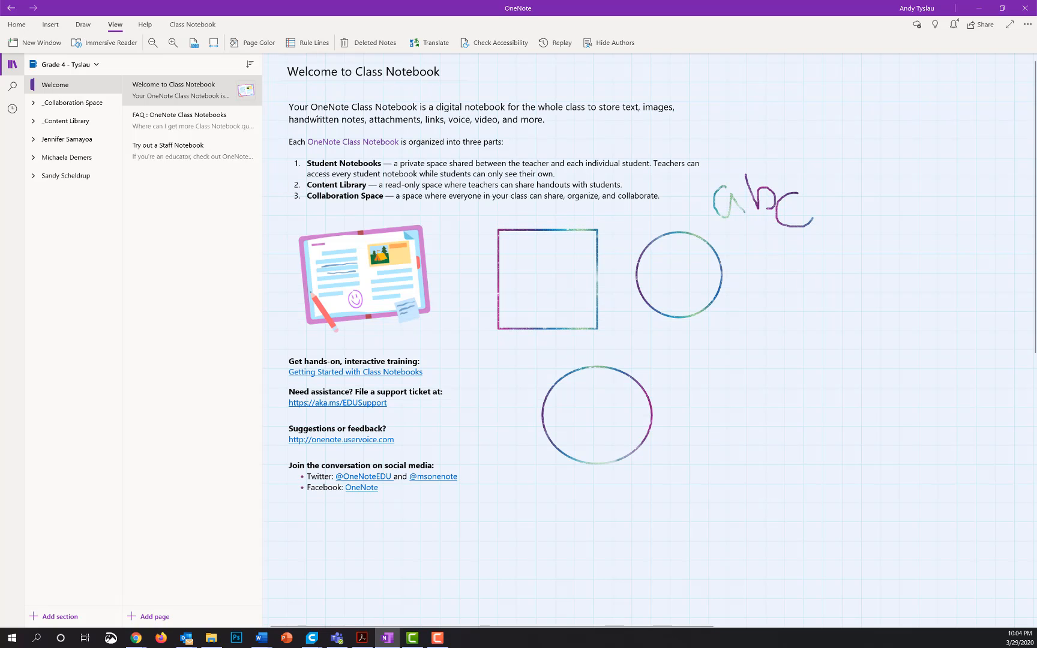
{"action": "left_click", "coordinate": [303, 42]}
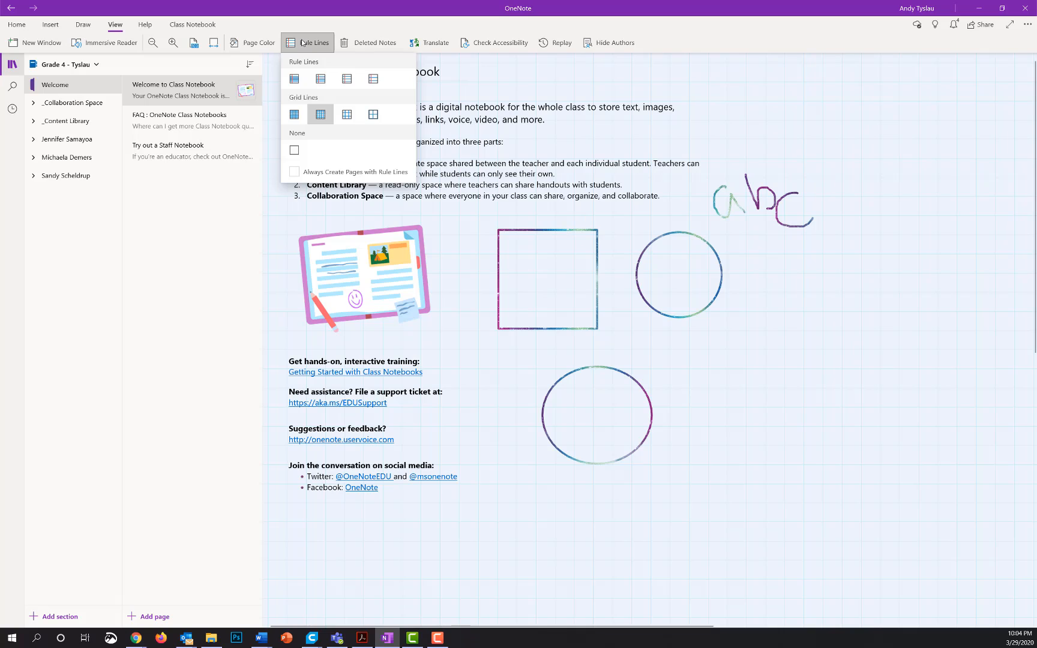
{"action": "left_click", "coordinate": [318, 45]}
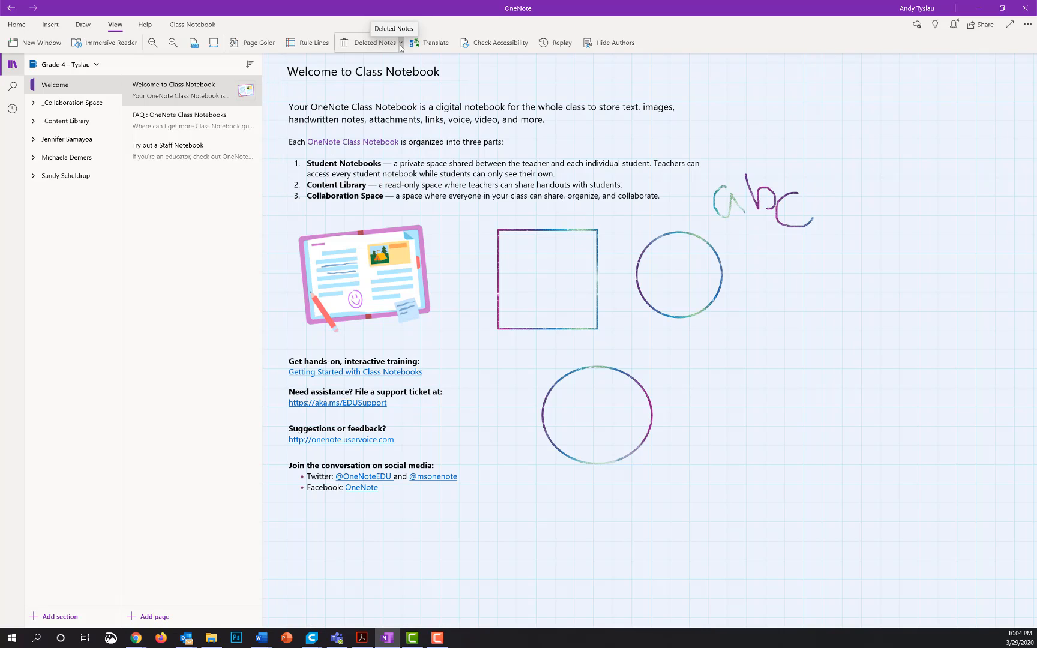
Uncheck Disable History for This Notebook under Deleted Notes and confirm it.
{"action": "left_click", "coordinate": [400, 45]}
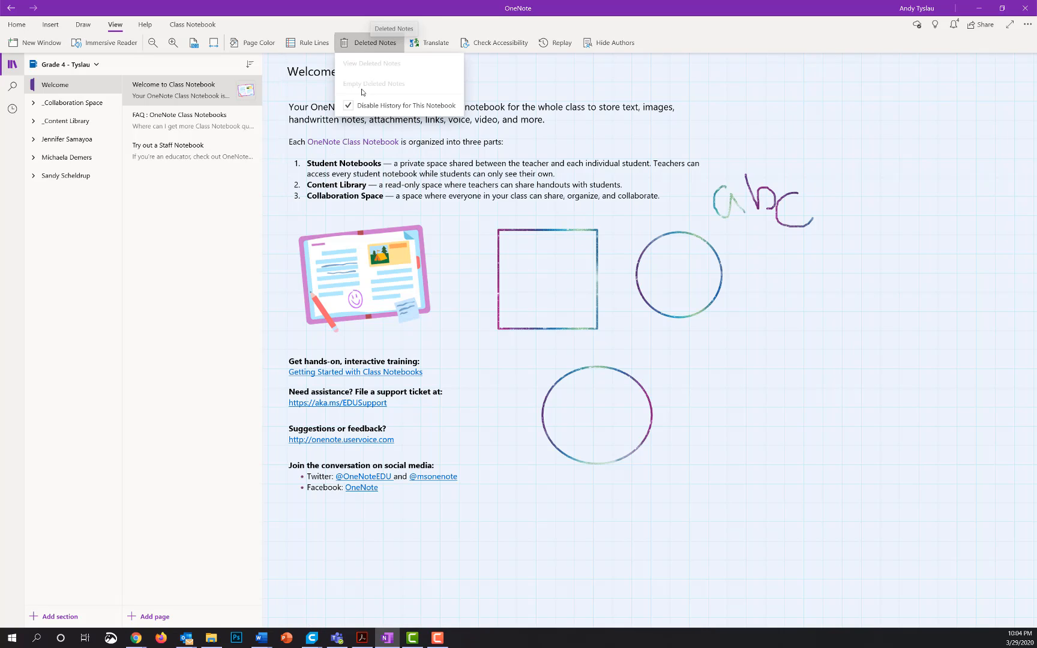
{"action": "left_click", "coordinate": [401, 45]}
{"action": "left_click", "coordinate": [400, 45]}
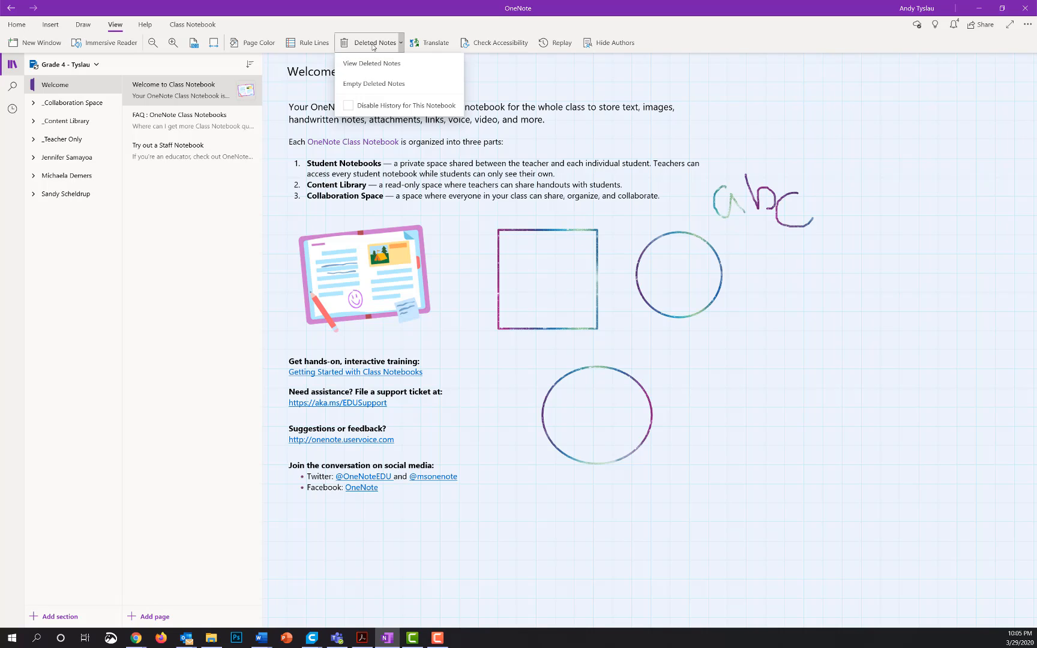
{"action": "left_click", "coordinate": [400, 43]}
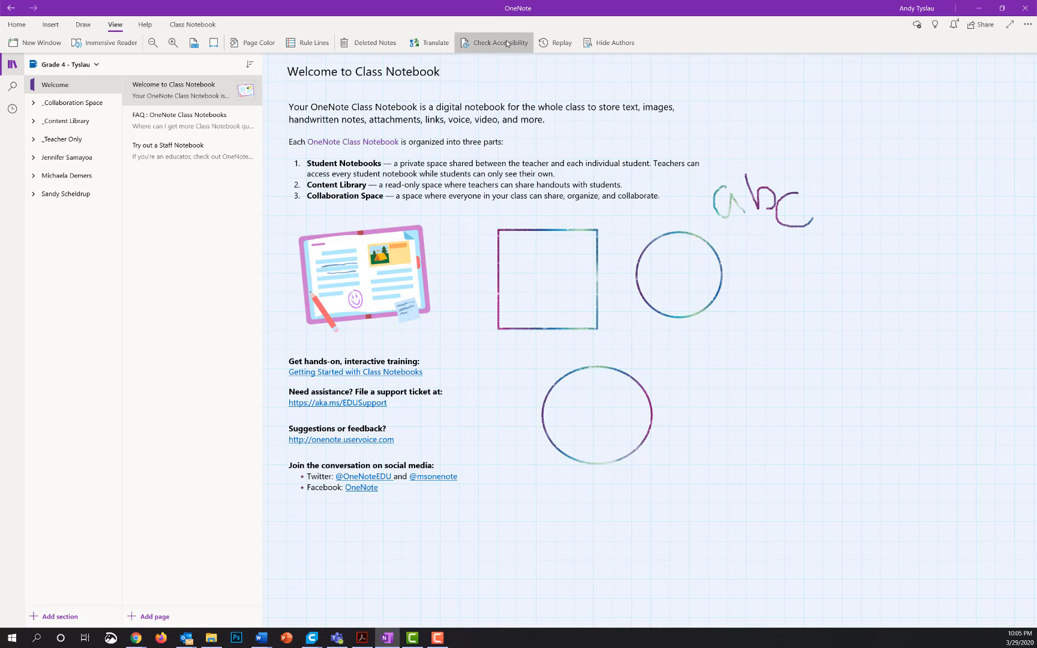
{"action": "left_click", "coordinate": [553, 43]}
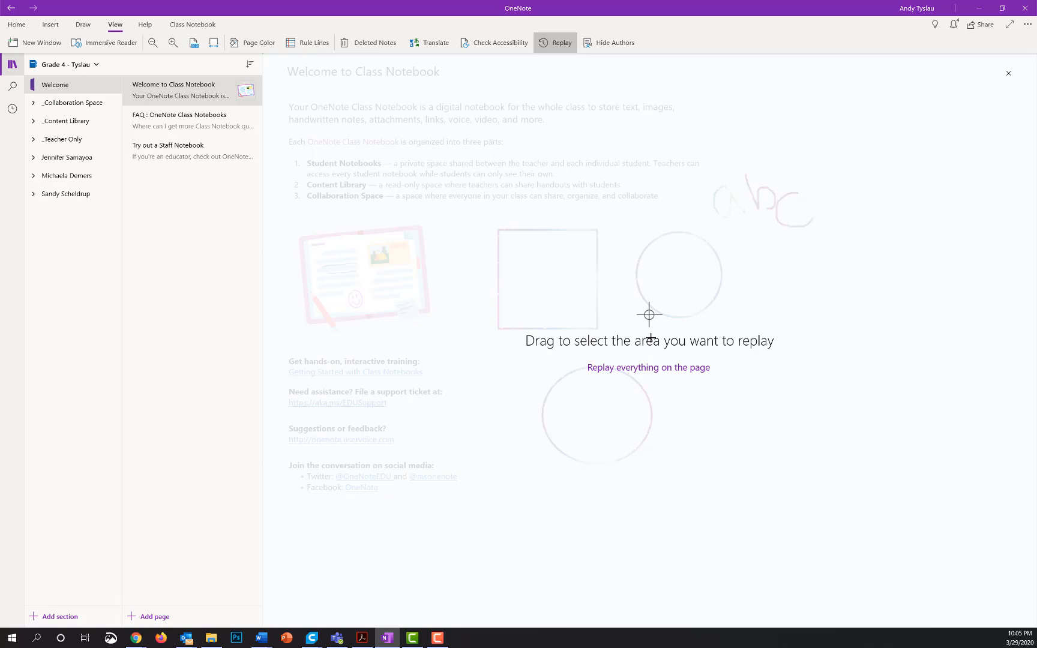
{"action": "left_click", "coordinate": [641, 367]}
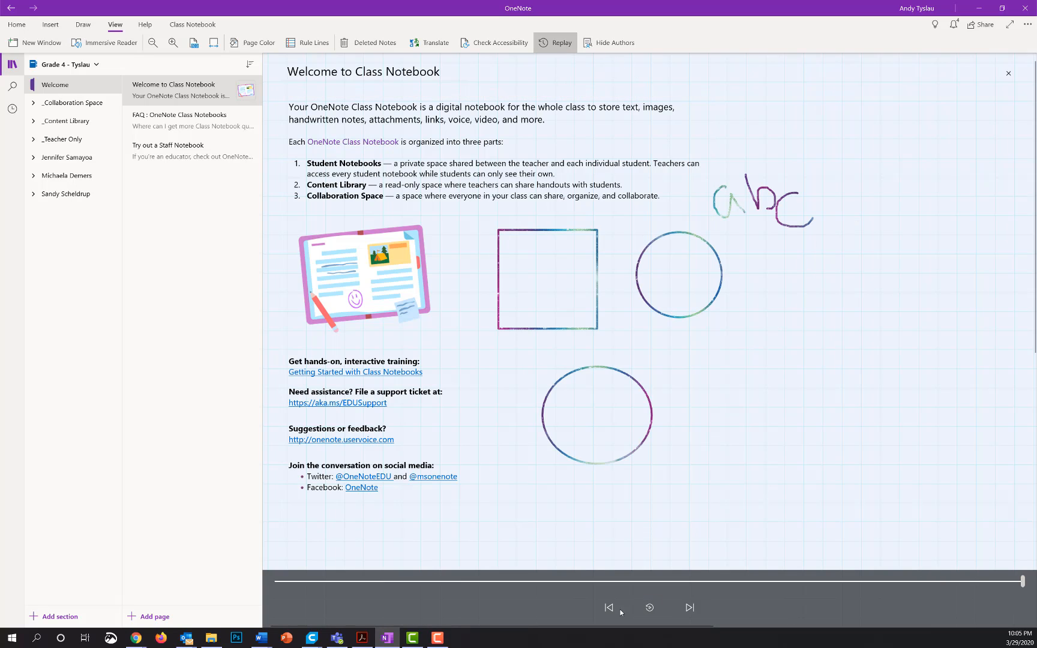
{"action": "left_click", "coordinate": [648, 607]}
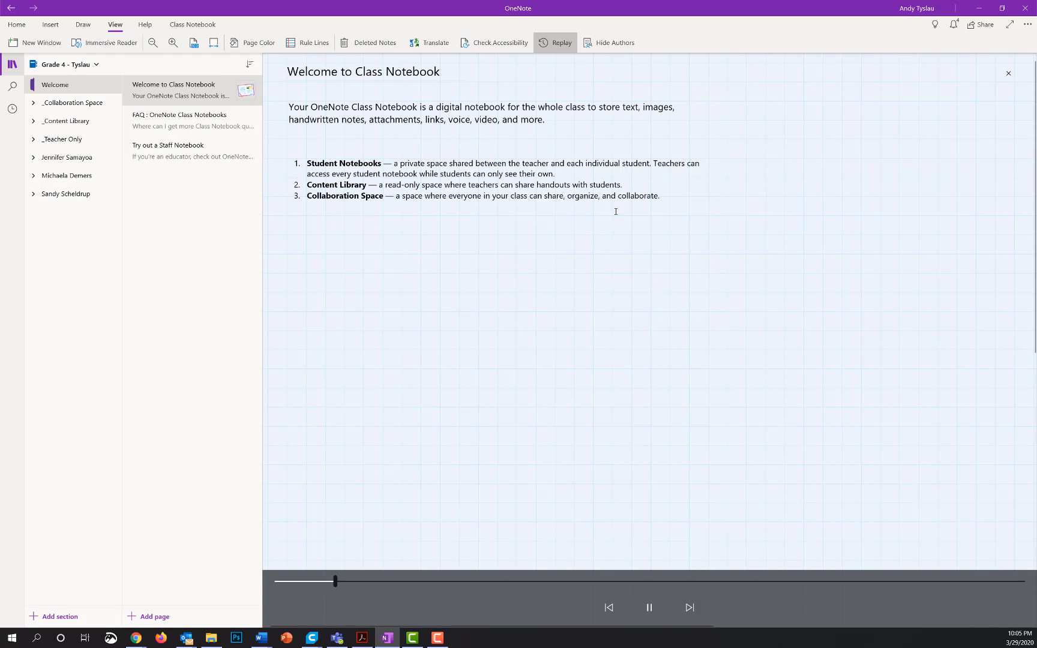
{"action": "left_click", "coordinate": [558, 43]}
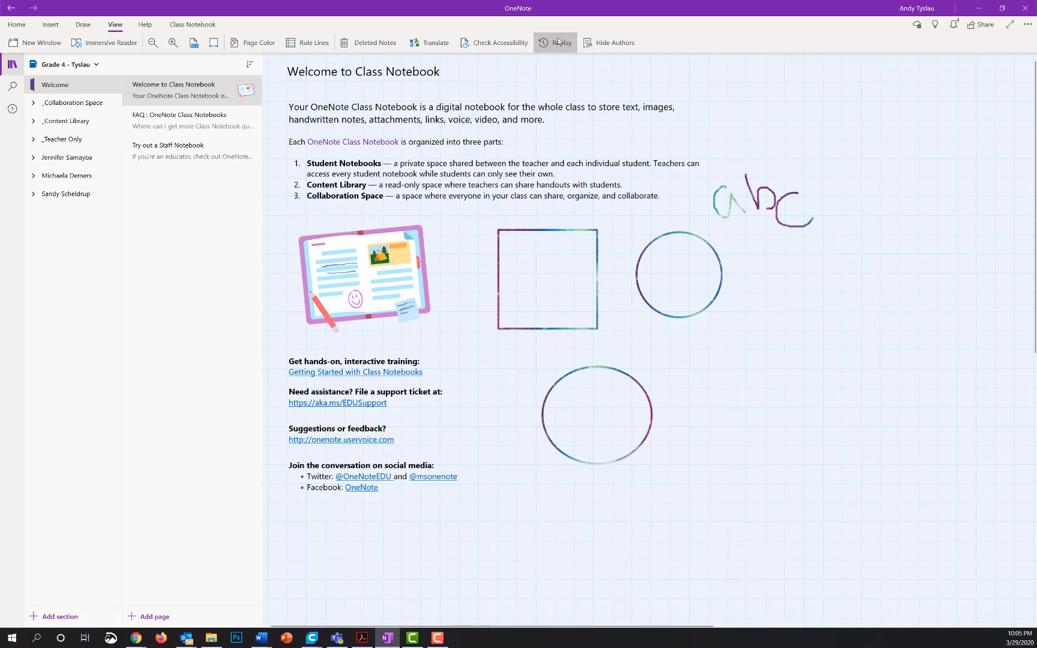
{"action": "left_click", "coordinate": [613, 44]}
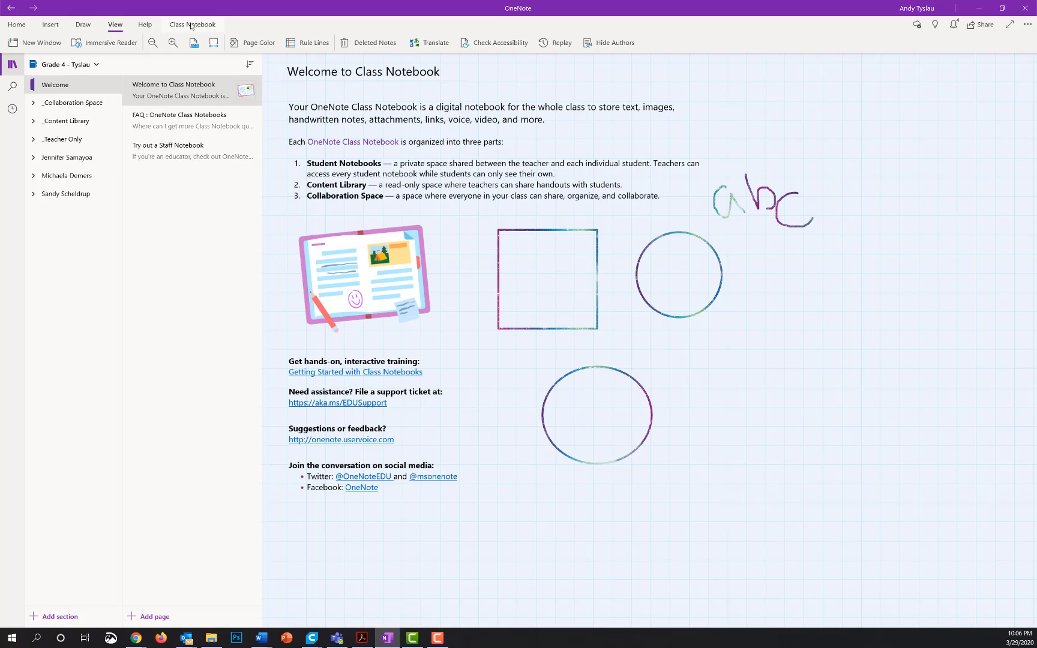
On Class Notebook, try Create Assignment, close its LMS pane, and view Manage Notebooks.
{"action": "left_click", "coordinate": [194, 30]}
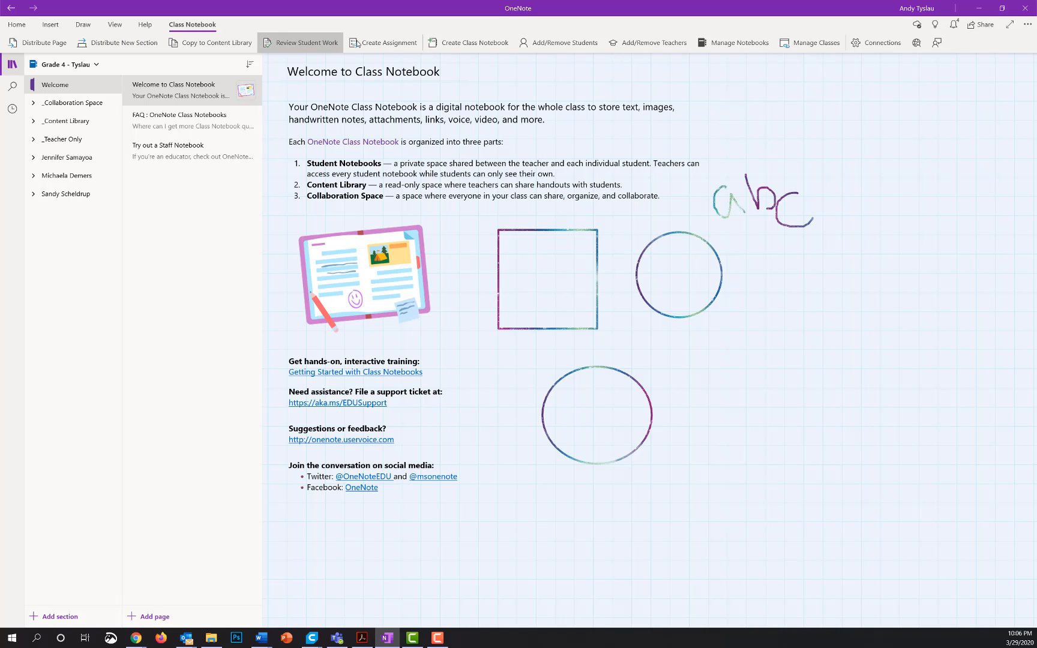
{"action": "left_click", "coordinate": [389, 44]}
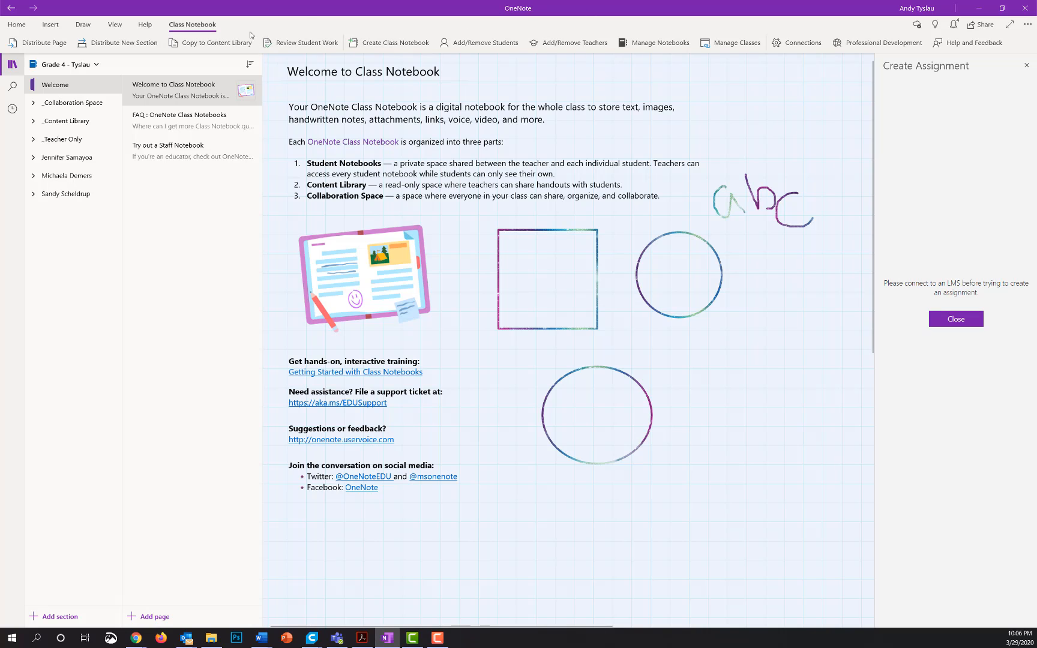
{"action": "left_click", "coordinate": [1026, 66]}
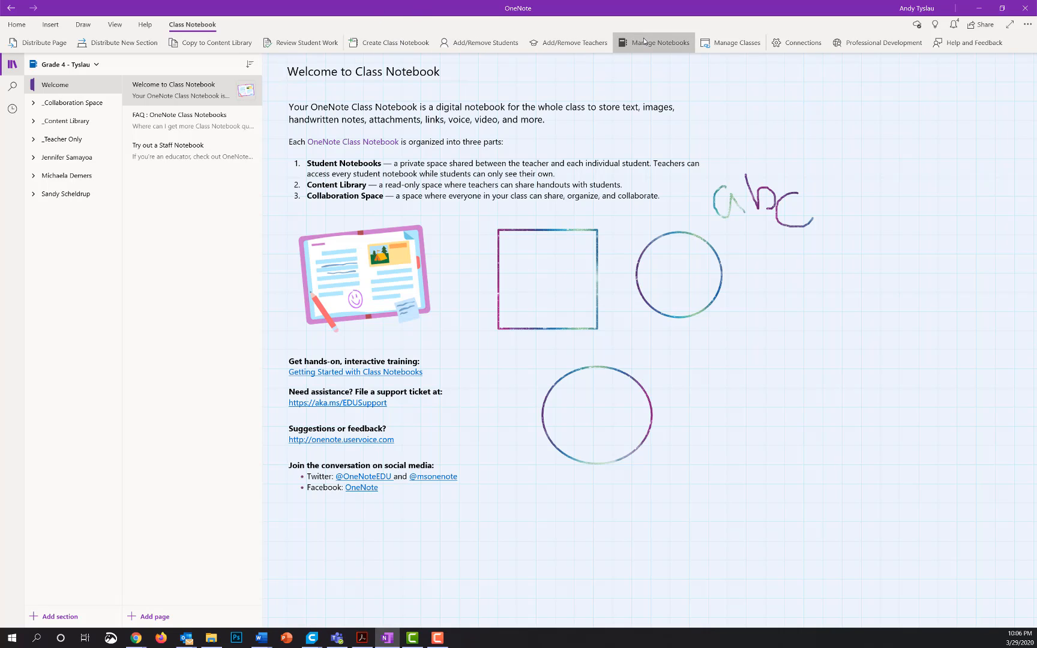
{"action": "left_click", "coordinate": [737, 45]}
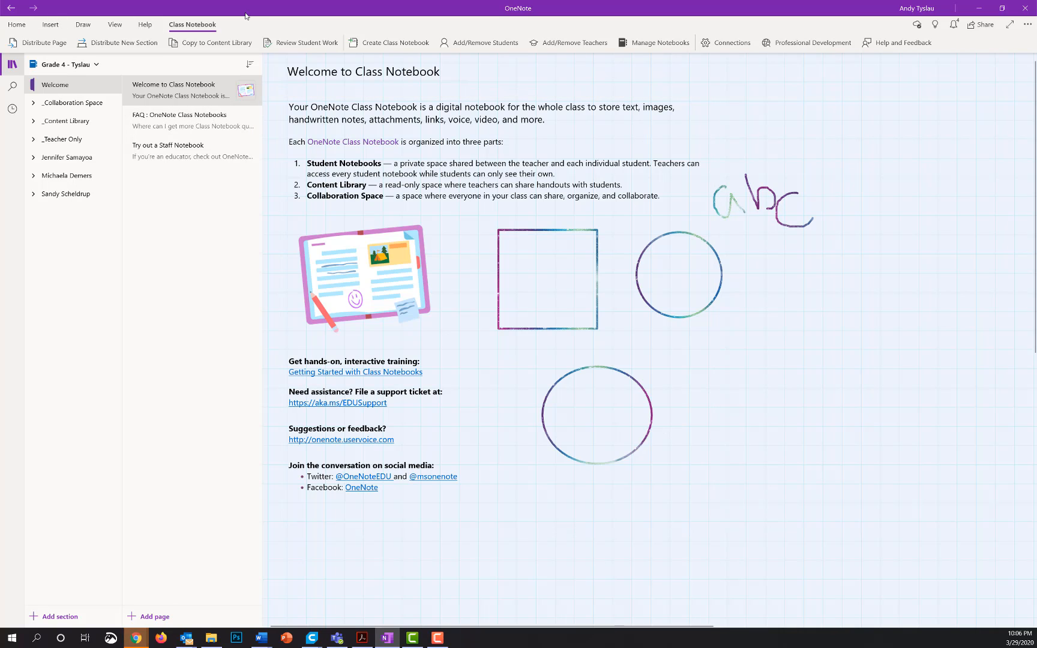
Choose the Dark color mode in Settings > Options and return to Settings.
{"action": "left_click", "coordinate": [19, 27]}
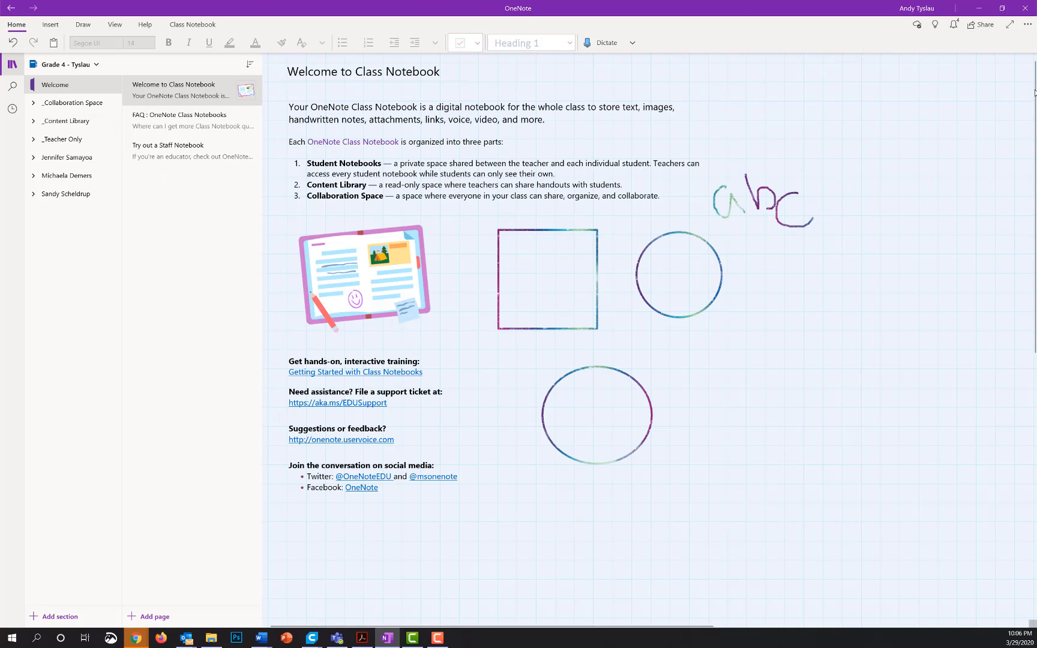
{"action": "left_click", "coordinate": [1032, 28]}
{"action": "left_click", "coordinate": [1010, 64]}
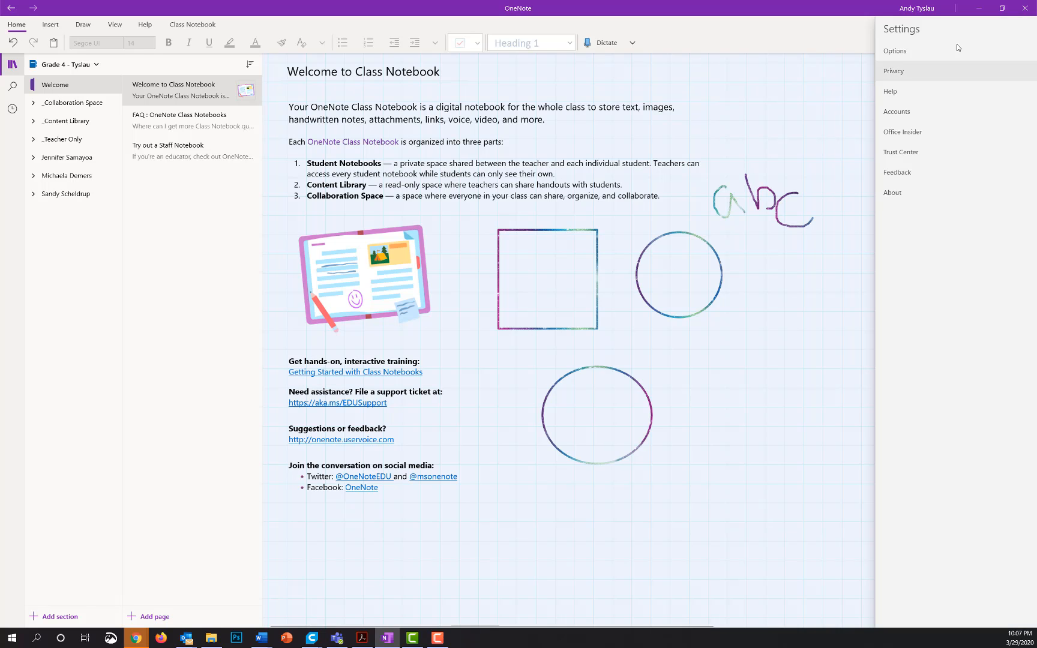
{"action": "left_click", "coordinate": [900, 52]}
{"action": "left_click", "coordinate": [891, 94]}
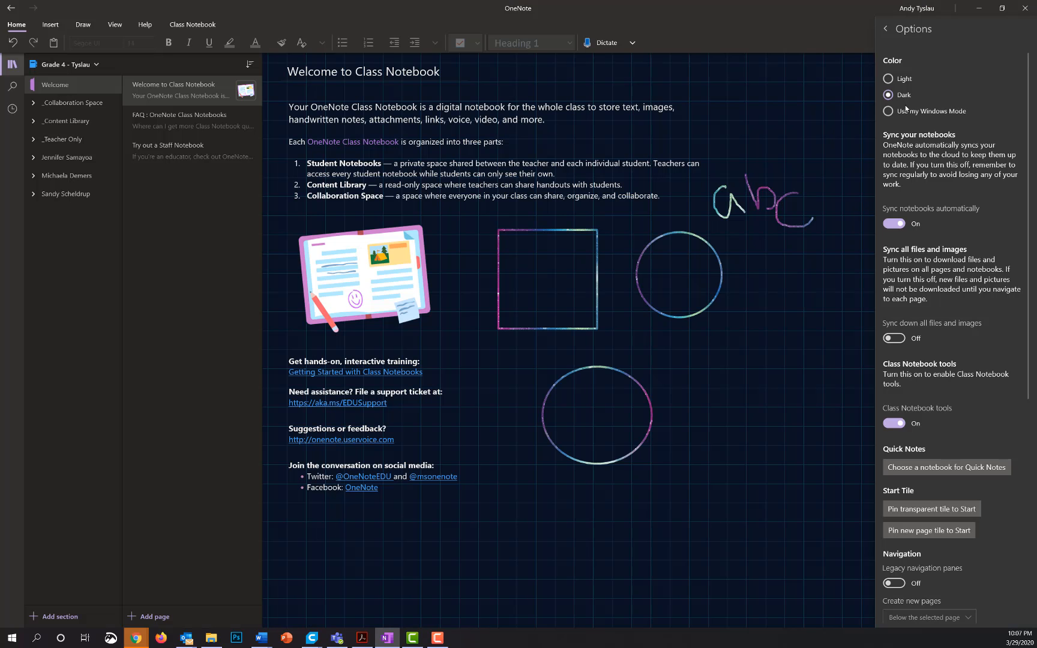
{"action": "left_click", "coordinate": [885, 28]}
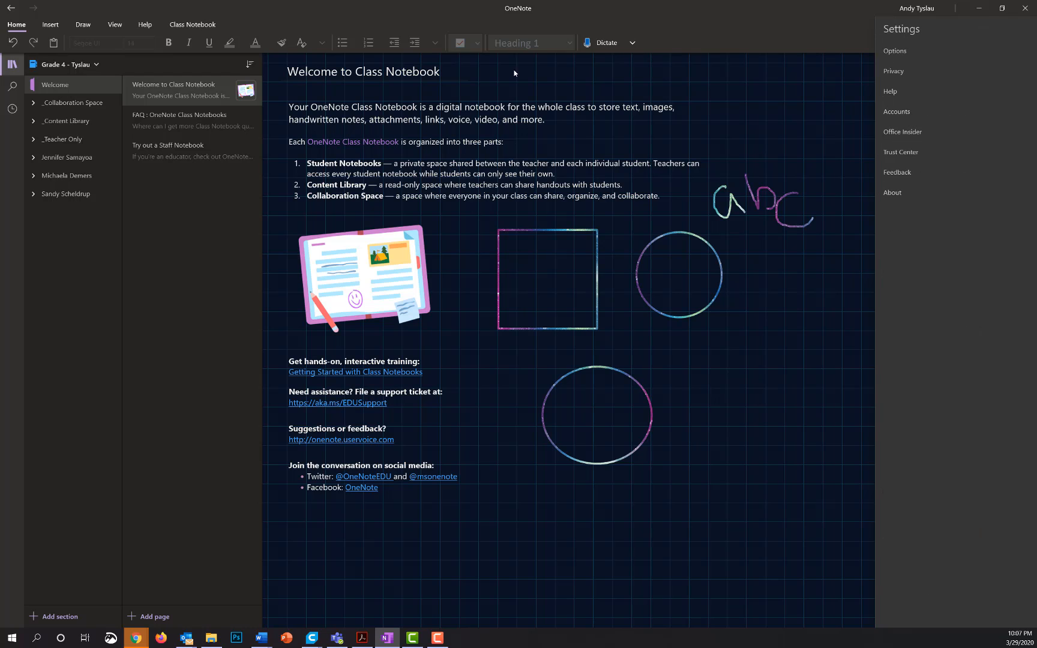